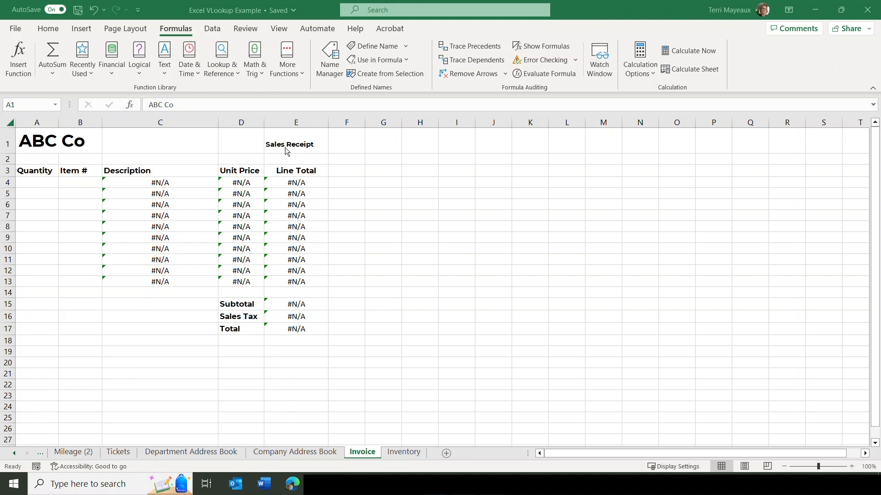
# - Examine the first Description formula on the Invoice sheet and the item list on the Inventory sheet it looks up
pyautogui.click(140, 183)
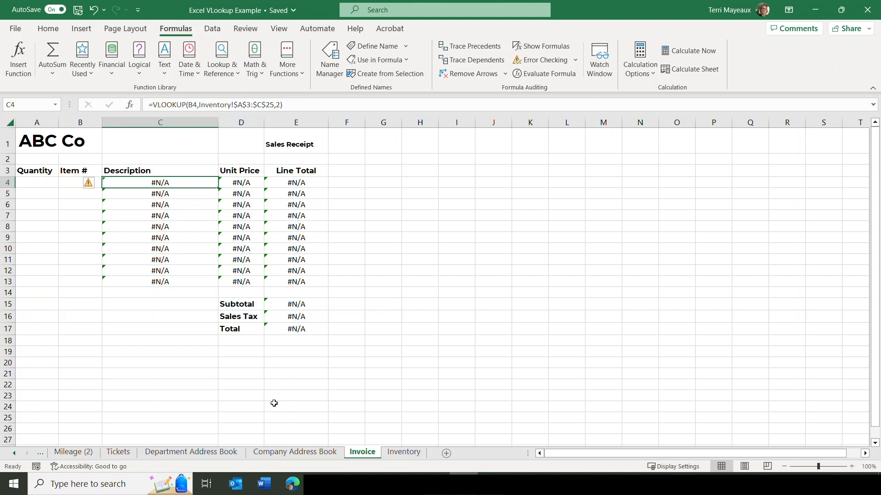
pyautogui.click(407, 453)
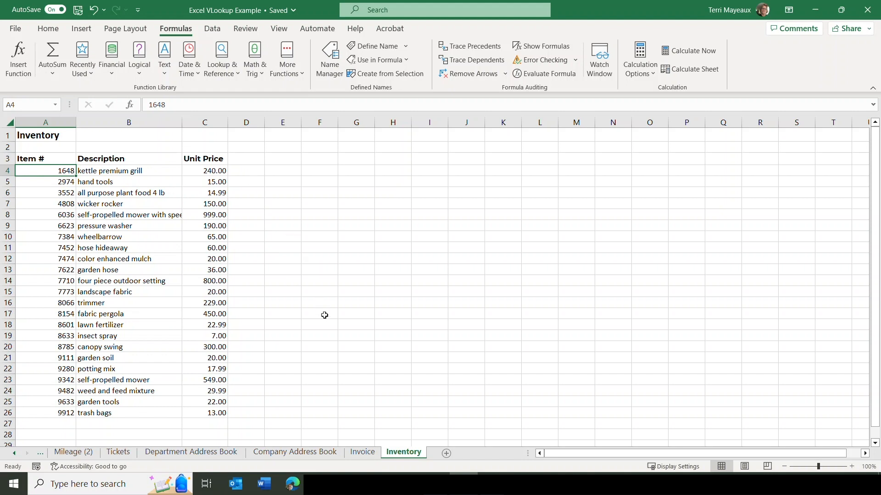
pyautogui.click(363, 452)
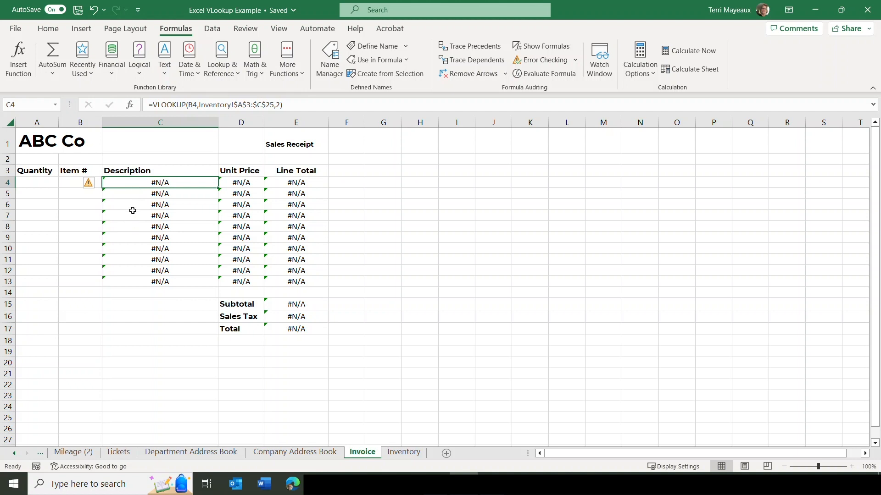
# - Fill the first invoice line with quantity 2 and item number 4808
pyautogui.click(43, 183)
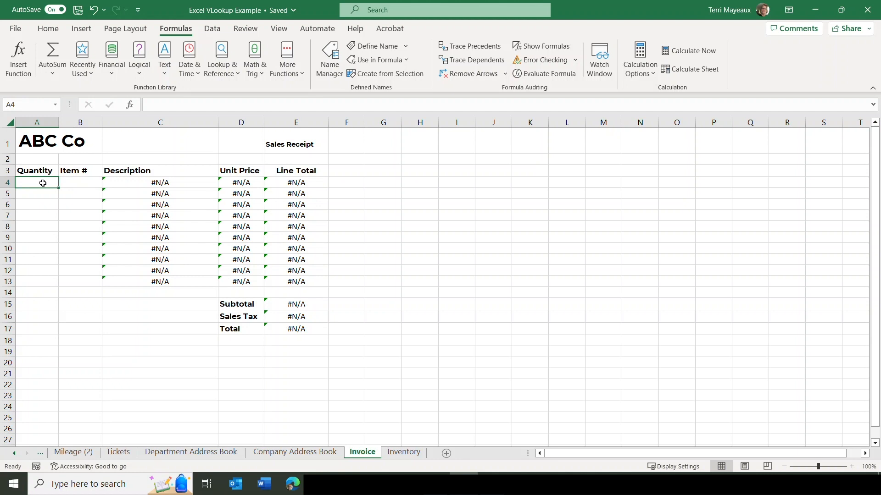
pyautogui.write('2')
pyautogui.press('Tab')
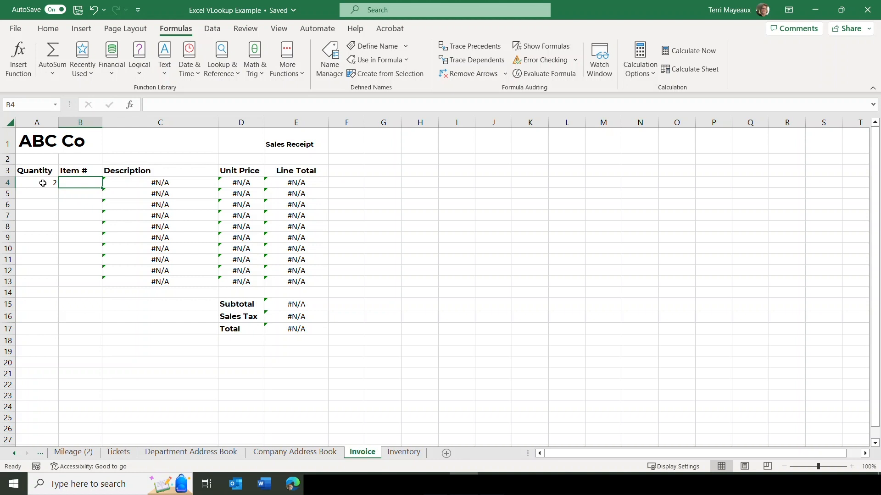
pyautogui.write('4808')
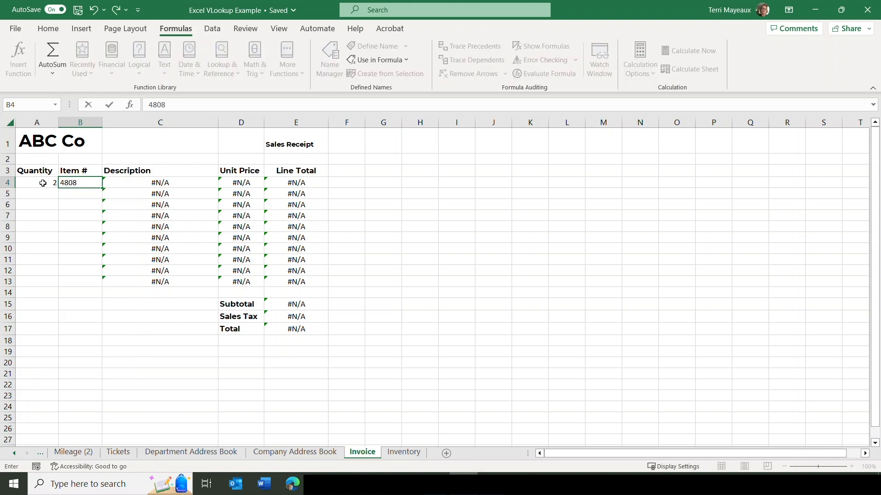
pyautogui.press('Tab')
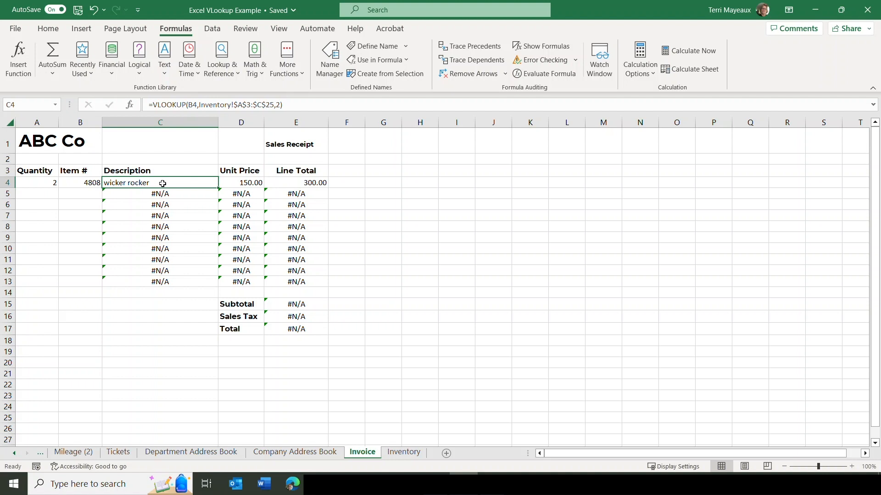
# - Review the formulas behind the first line's unit price and line total, and behind the Subtotal, Sales Tax and Total cells
pyautogui.click(229, 183)
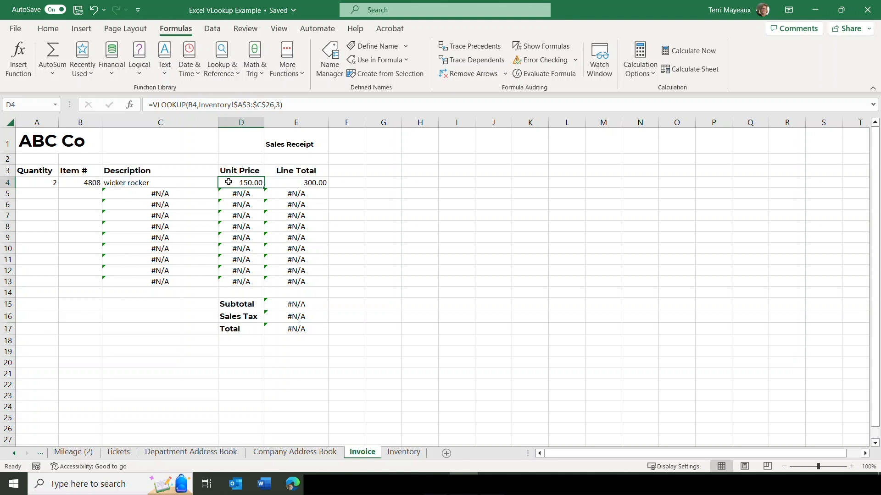
pyautogui.click(287, 182)
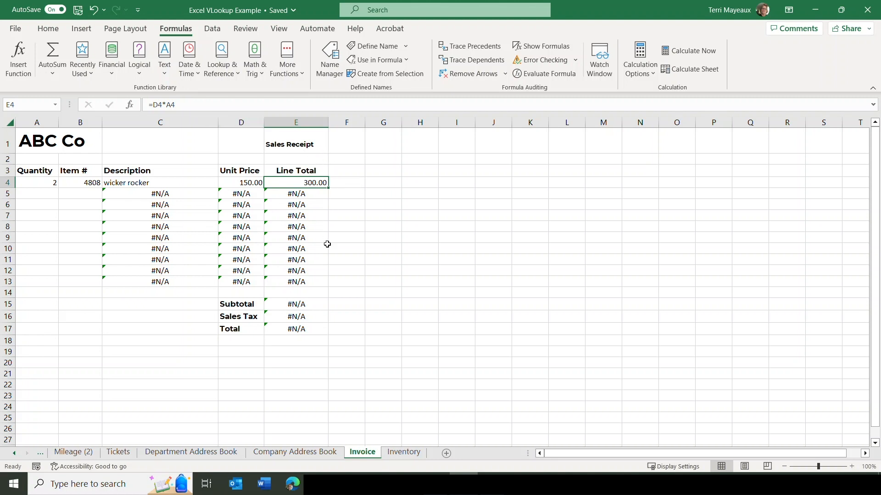
pyautogui.click(309, 304)
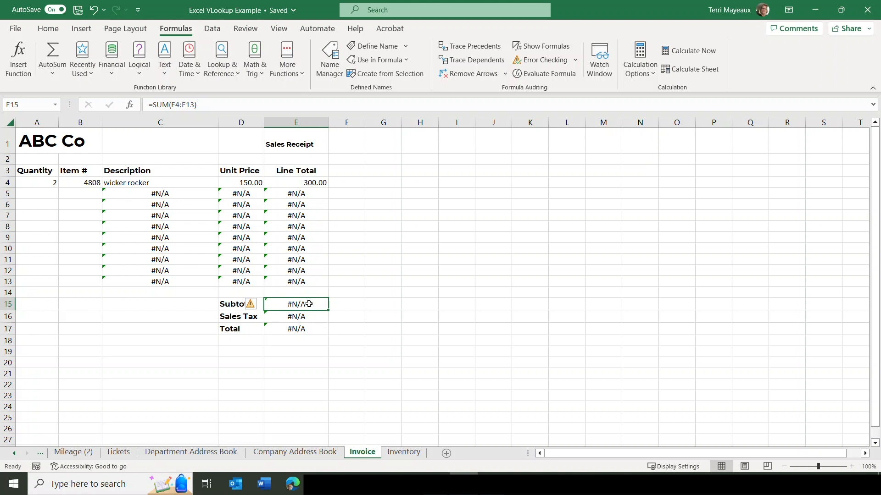
pyautogui.click(313, 316)
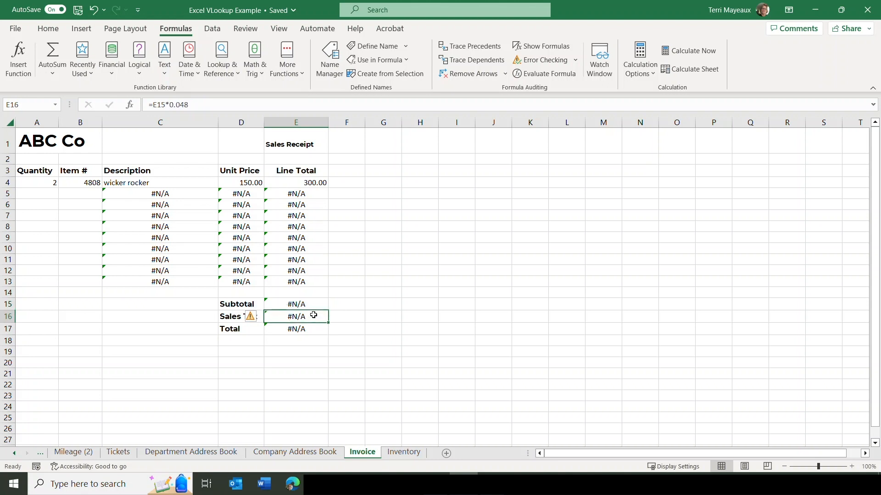
pyautogui.click(312, 328)
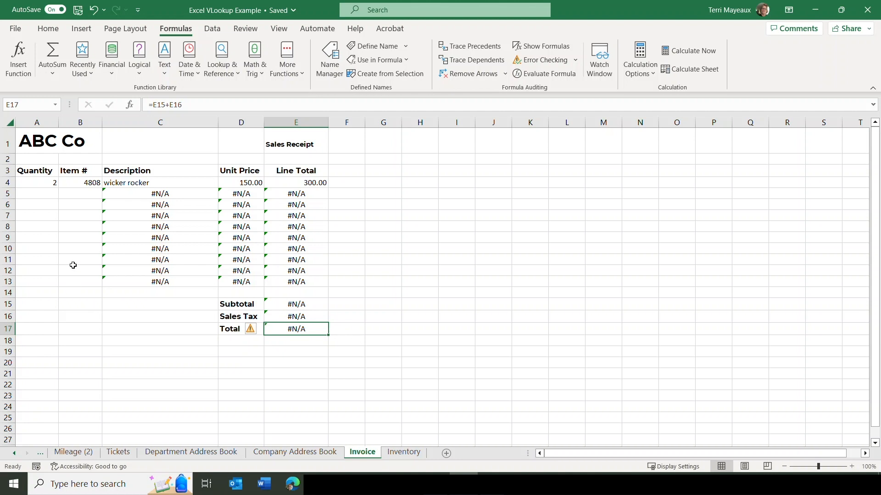
pyautogui.click(43, 195)
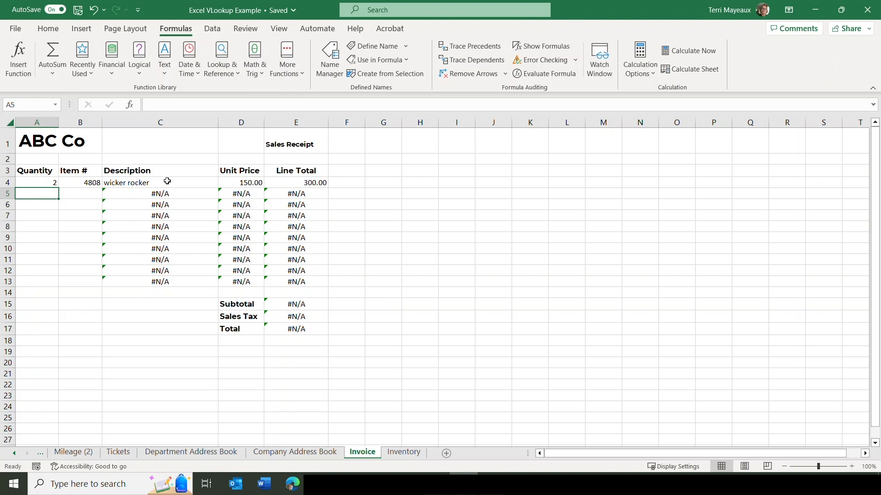
# - Inspect the cell protection settings of the Description cells C4:C13 without changing them
pyautogui.moveTo(167, 182); pyautogui.dragTo(171, 276)
pyautogui.rightClick(181, 185)
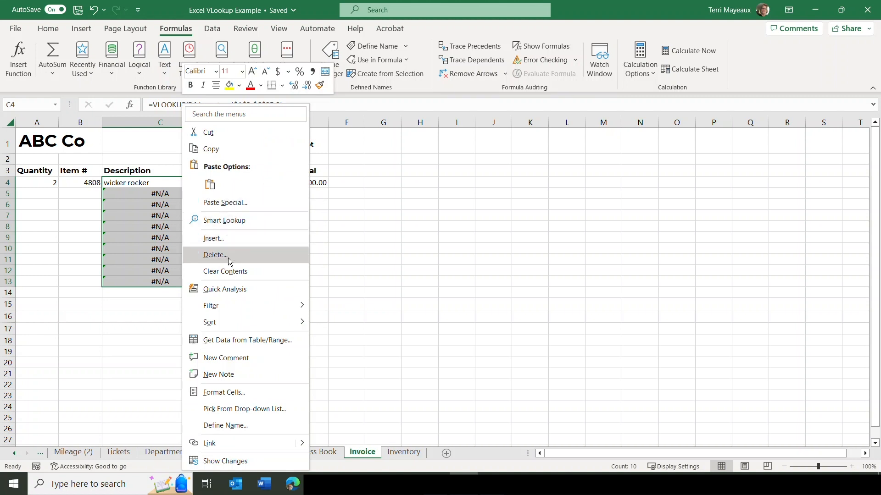
pyautogui.click(236, 393)
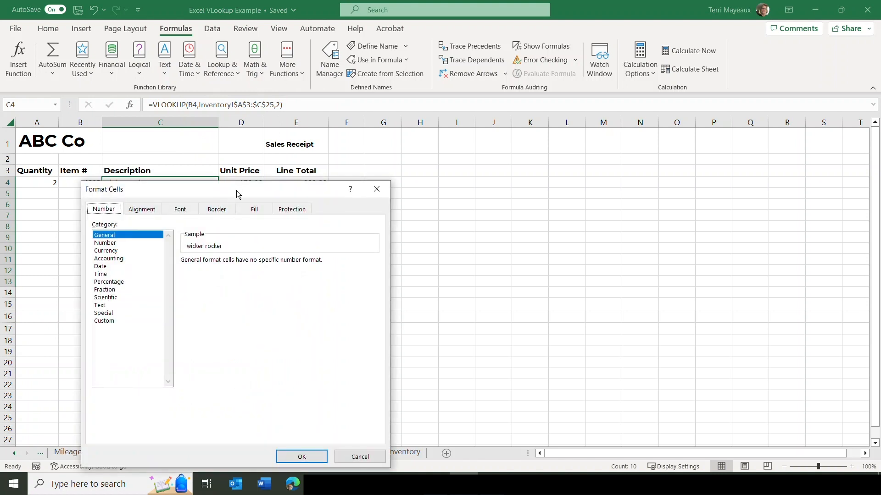
pyautogui.moveTo(237, 189); pyautogui.dragTo(270, 134)
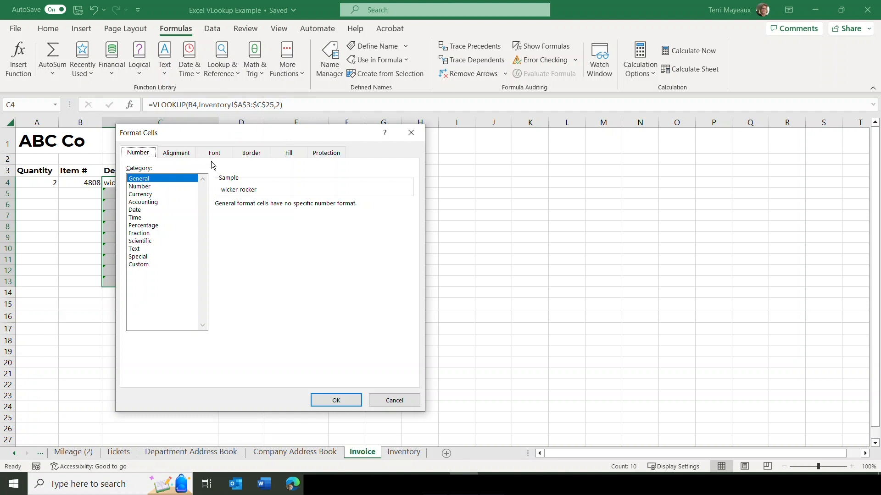
pyautogui.click(326, 154)
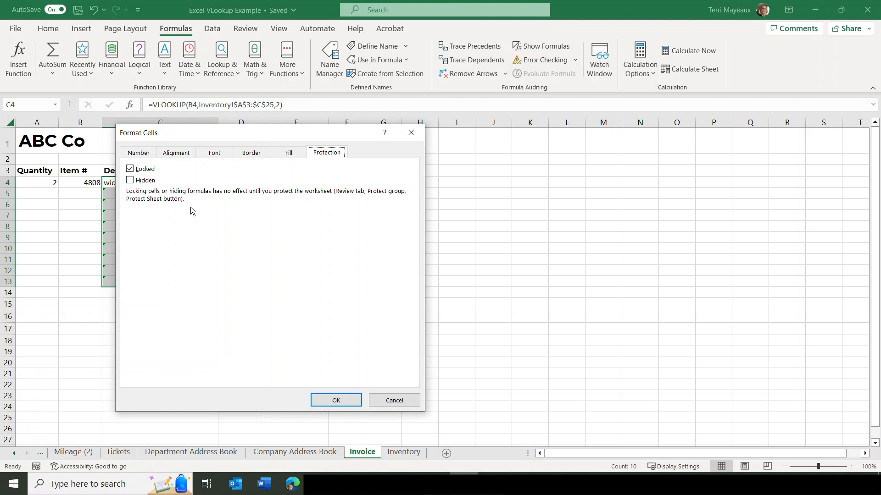
pyautogui.click(395, 402)
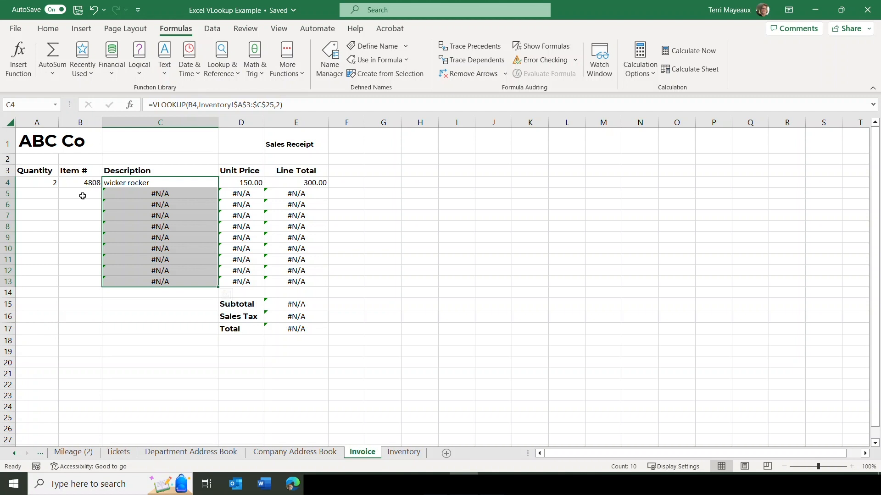
# - Unlock the Quantity and Item # entry cells A4:B13 in their cell protection settings
pyautogui.moveTo(45, 182); pyautogui.dragTo(86, 280)
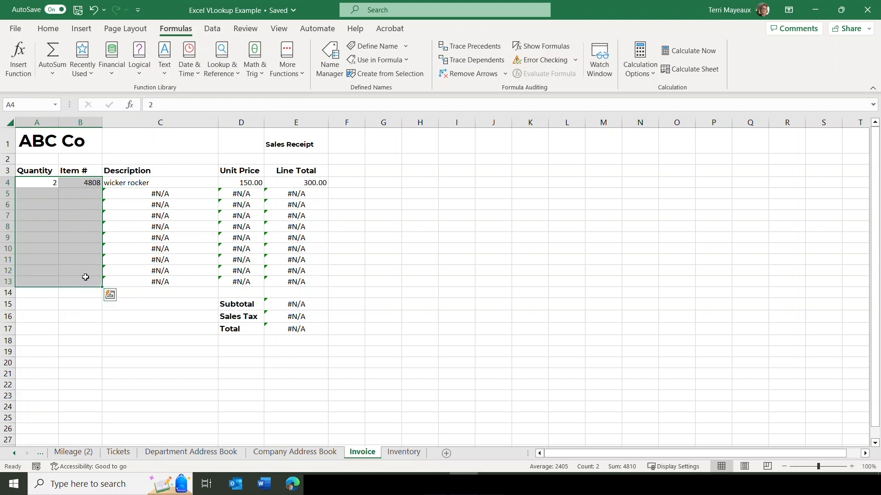
pyautogui.rightClick(74, 214)
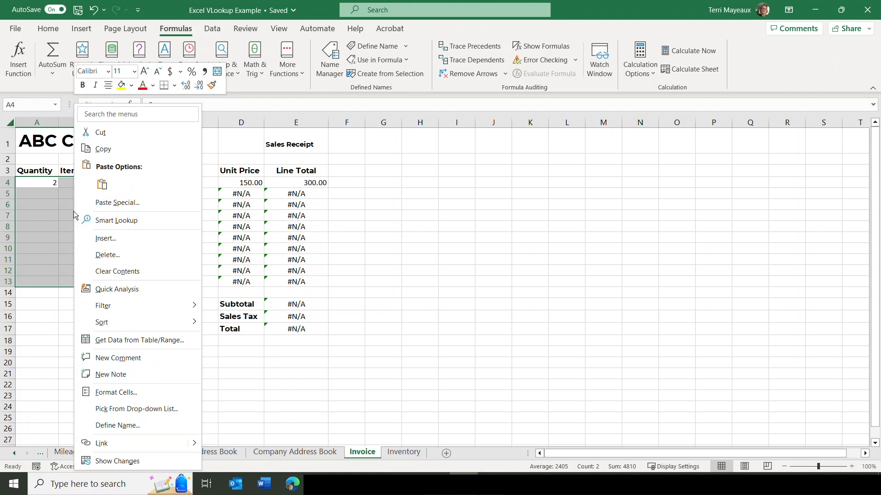
pyautogui.click(128, 394)
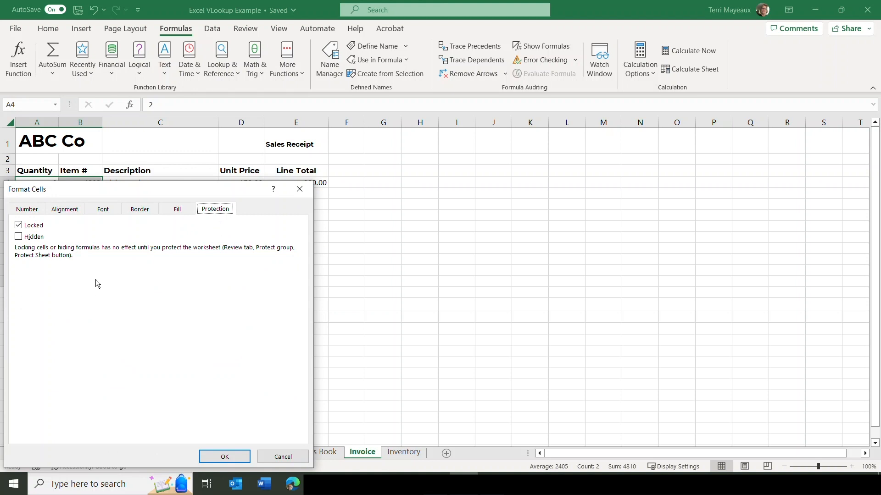
pyautogui.click(18, 228)
pyautogui.click(225, 456)
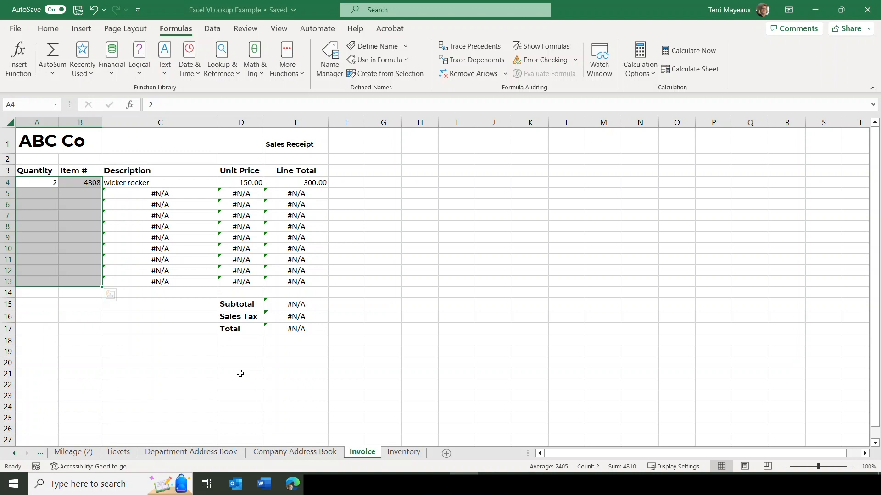
# - Protect the Invoice sheet without a password, allowing only the selection of locked and unlocked cells
pyautogui.click(246, 30)
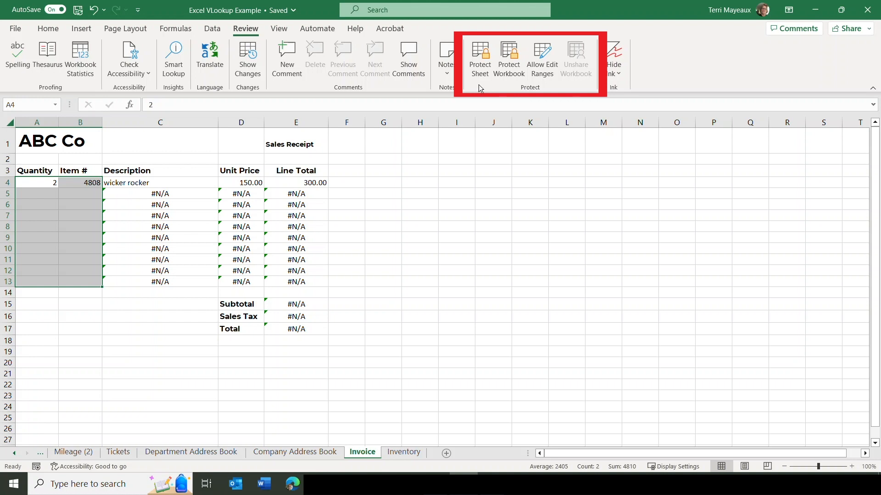
pyautogui.click(484, 57)
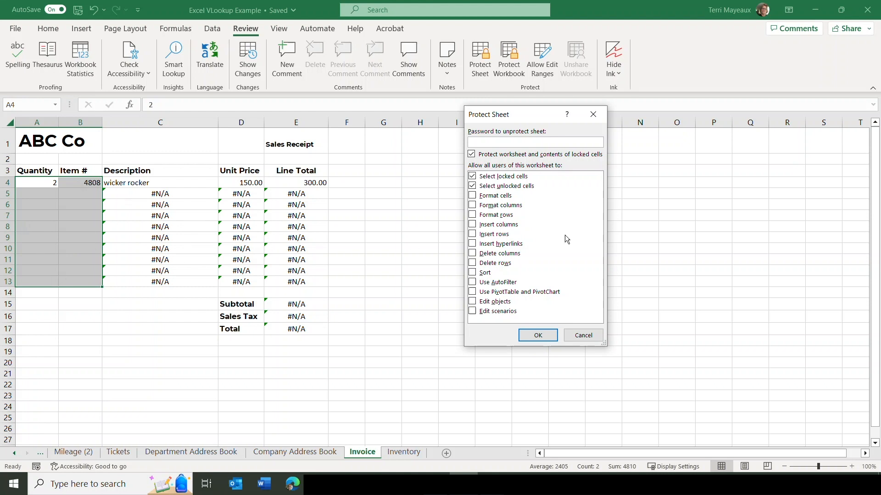
pyautogui.click(536, 336)
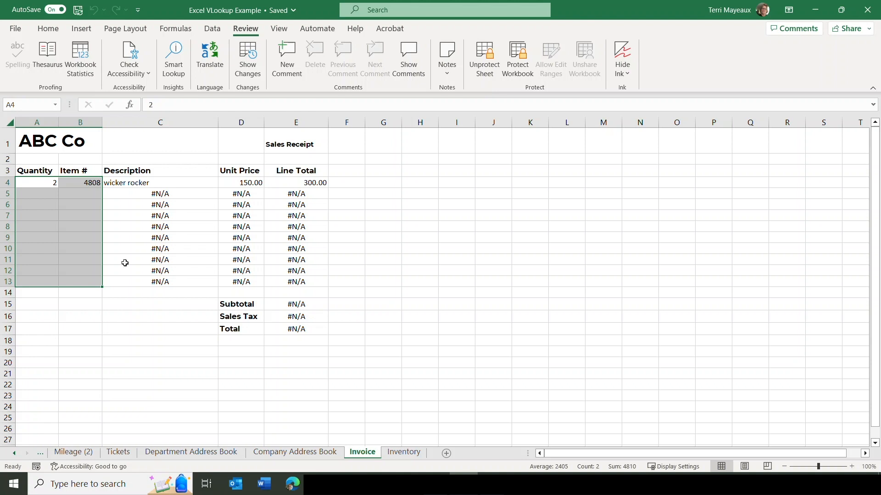
# - Fill the second invoice line with quantity 3 and item number 7622
pyautogui.click(37, 193)
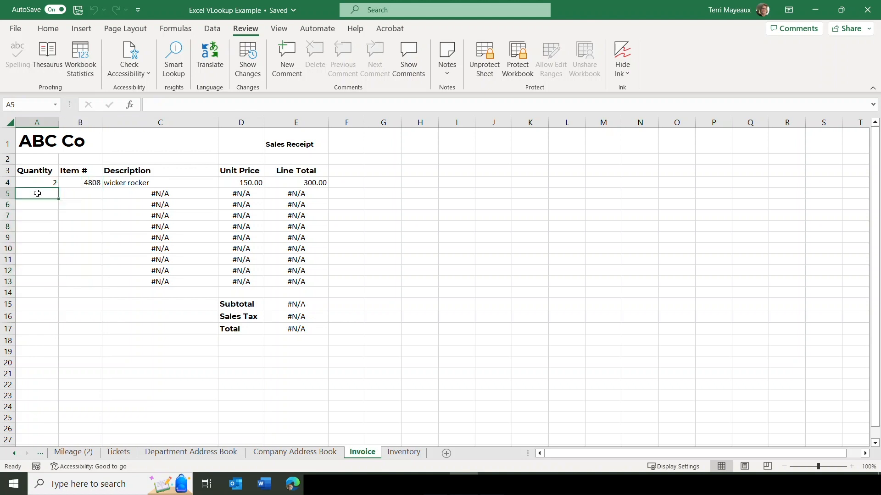
pyautogui.write('3')
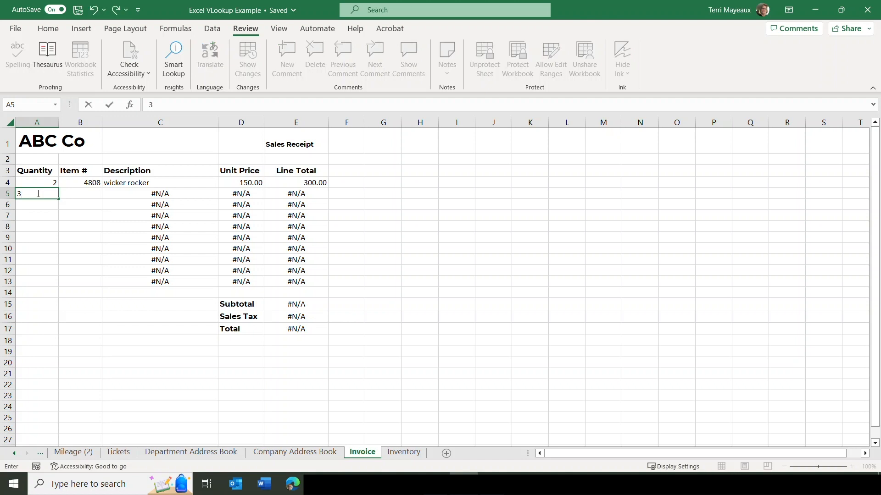
pyautogui.press('Tab')
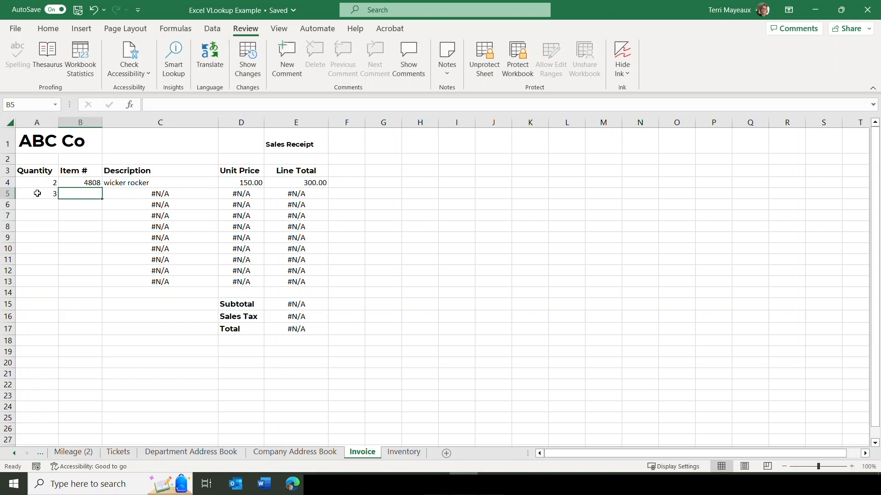
pyautogui.write('7622')
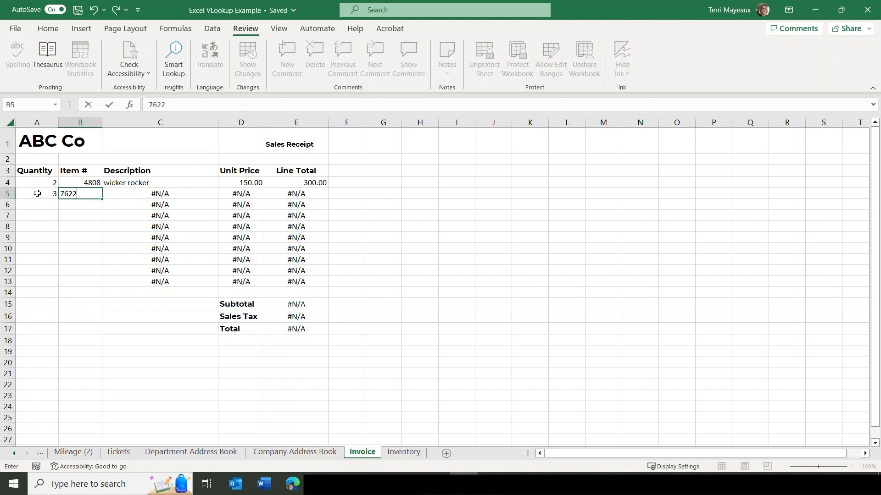
pyautogui.press('Return')
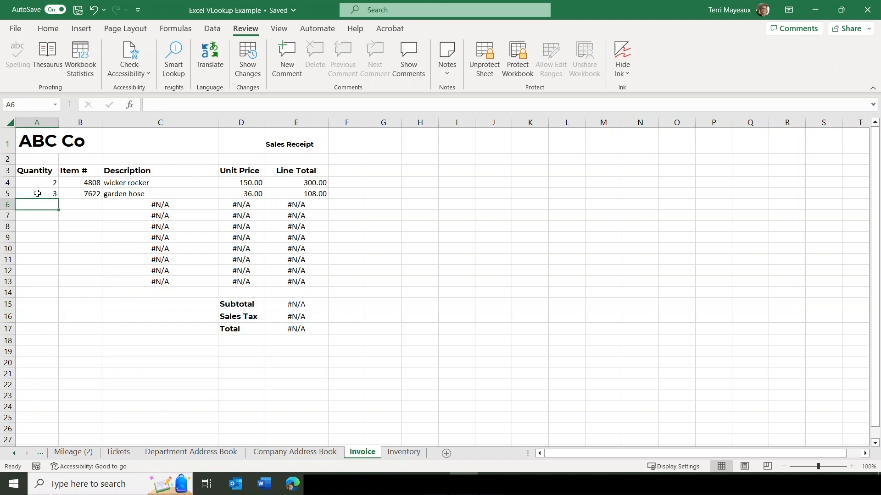
# - Try to edit the locked Description formula in cell C5 to test the sheet protection
pyautogui.click(139, 196)
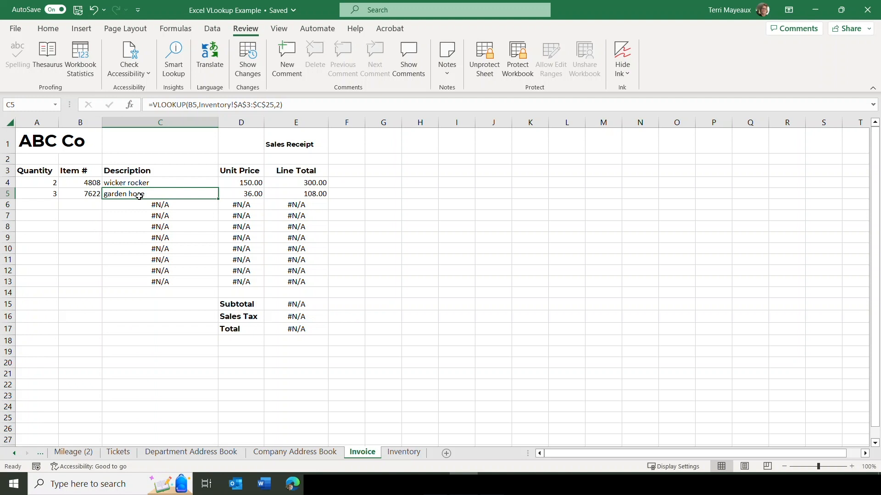
pyautogui.doubleClick(139, 196)
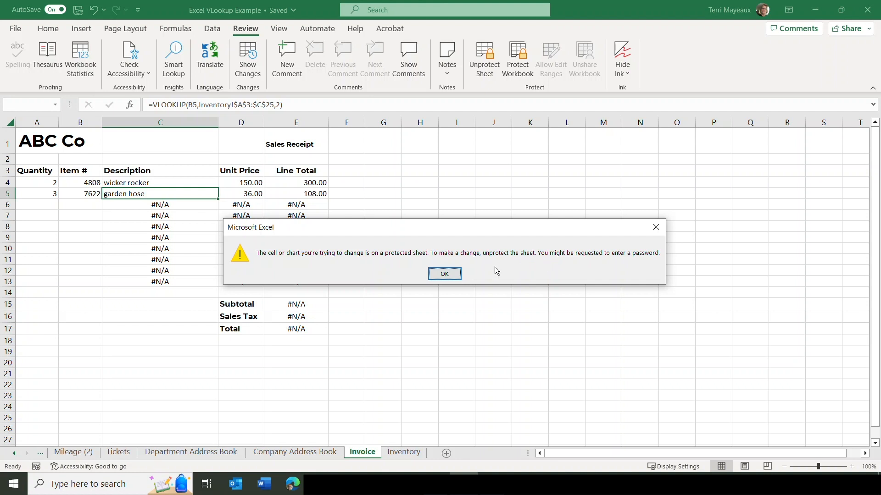
pyautogui.click(444, 274)
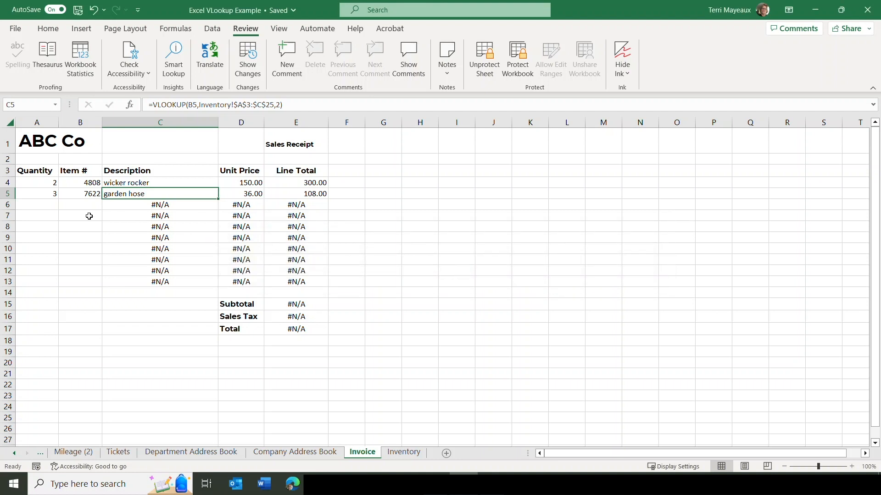
# - Fill the third invoice line with quantity 1 and item number 8785
pyautogui.click(51, 207)
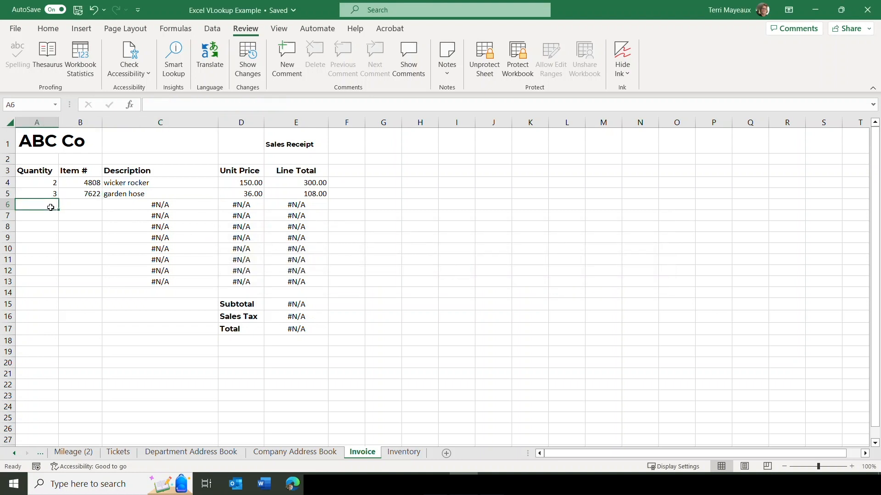
pyautogui.write('1')
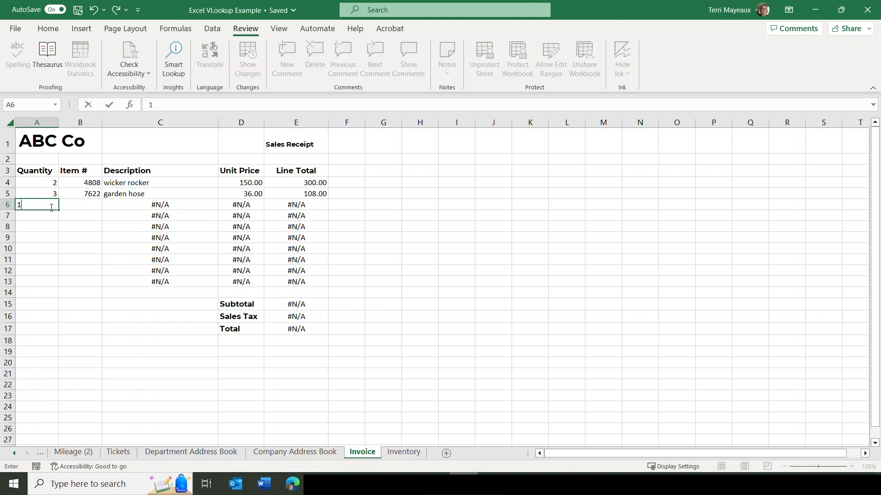
pyautogui.press('Tab')
pyautogui.write('8785')
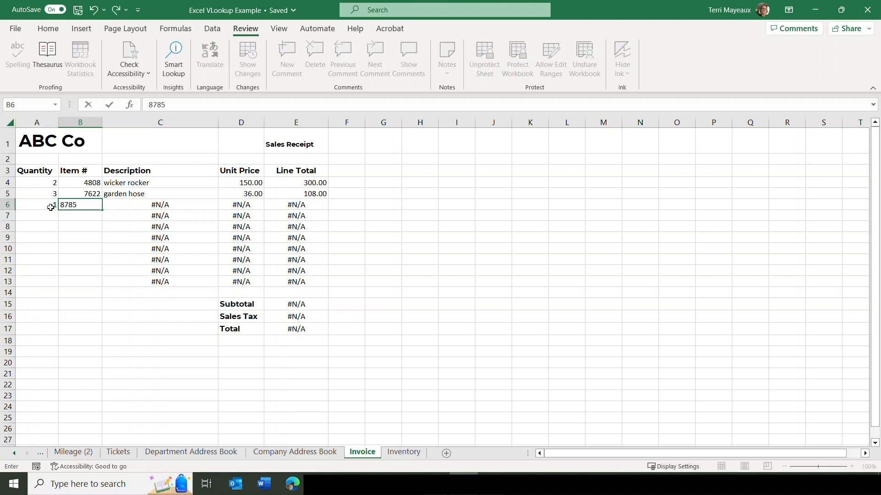
pyautogui.press('Return')
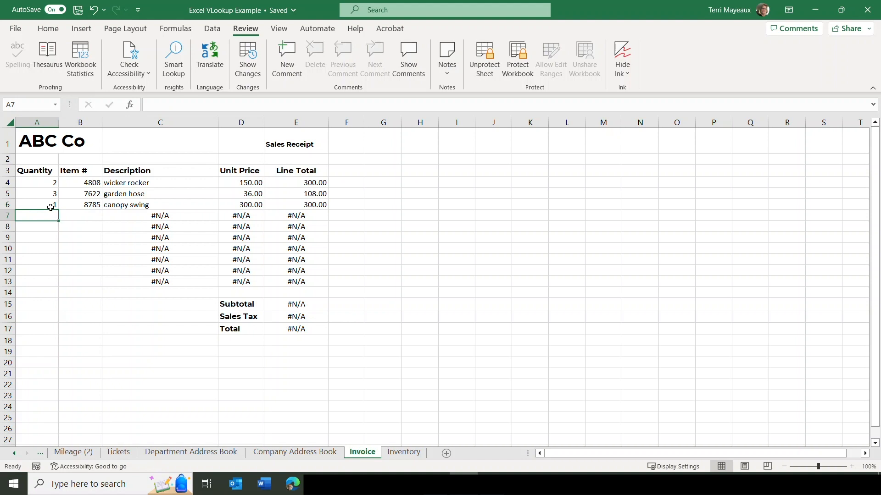
# - Try to edit the locked Description and Unit Price formulas in cells C6 and D6 to test the protection
pyautogui.click(176, 206)
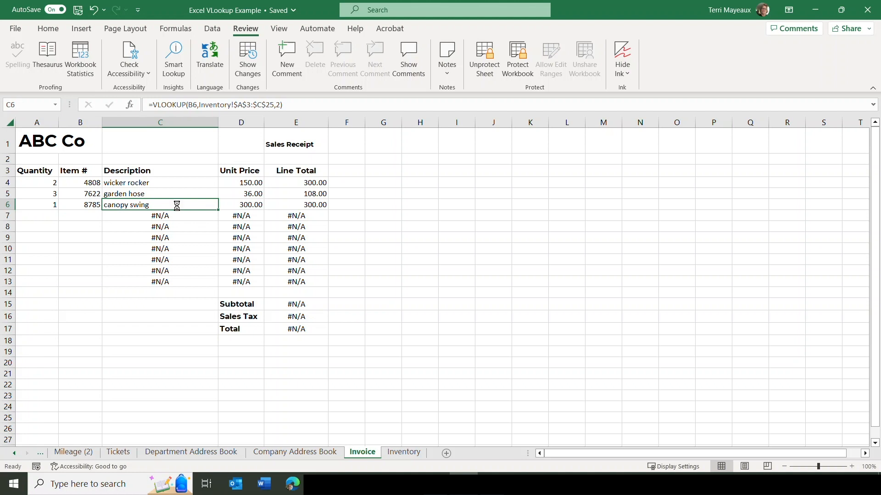
pyautogui.doubleClick(177, 205)
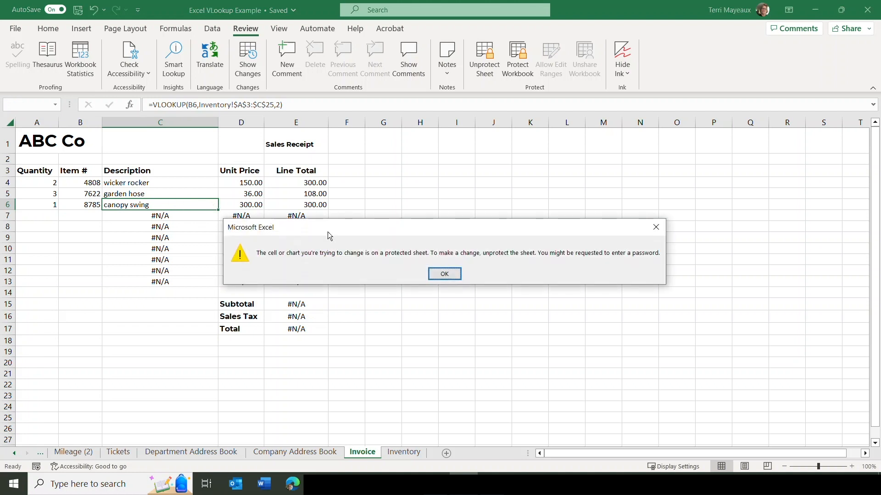
pyautogui.click(453, 275)
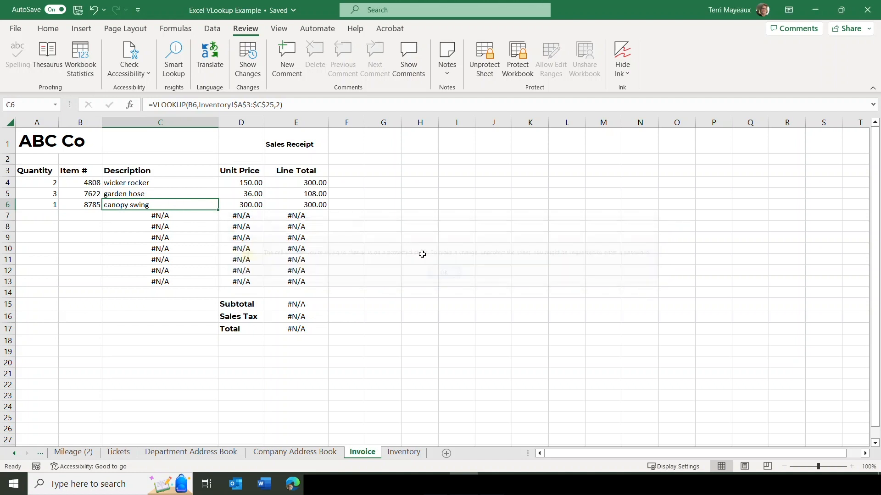
pyautogui.click(241, 205)
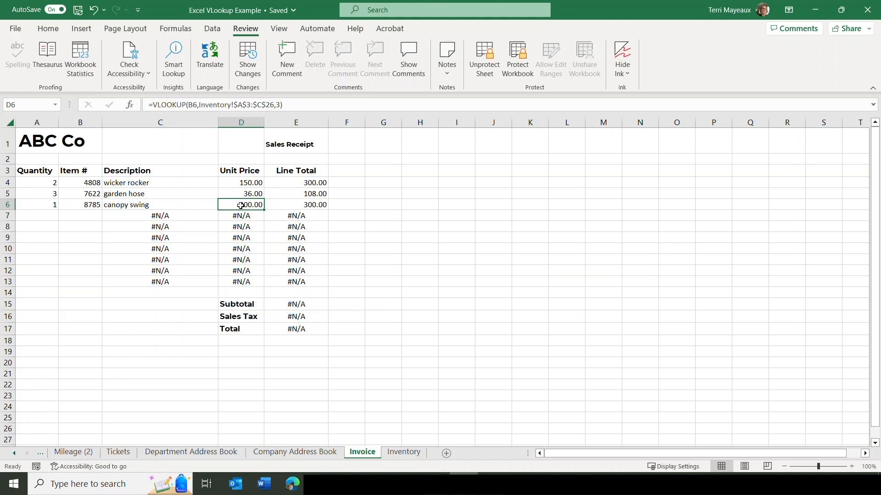
pyautogui.doubleClick(241, 205)
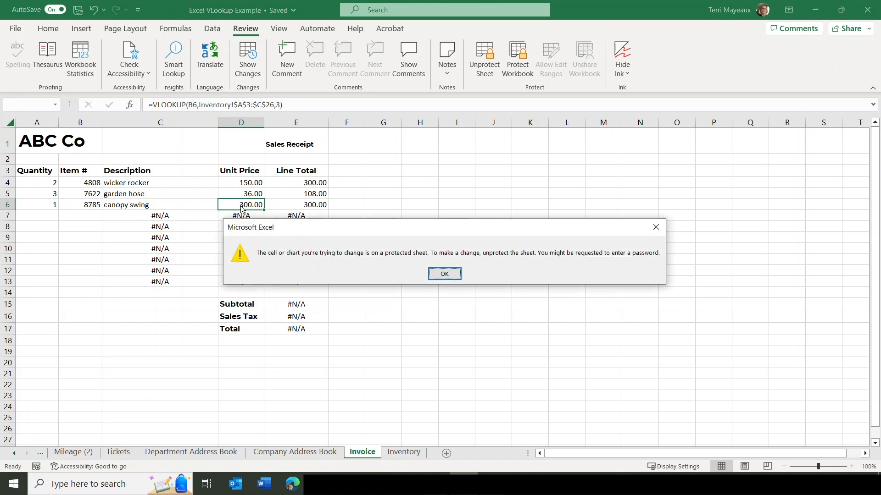
pyautogui.click(442, 273)
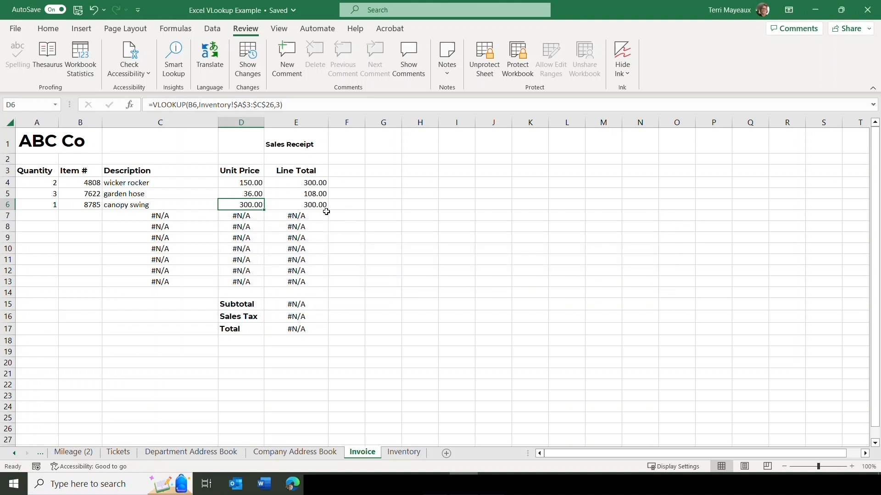
# - Try to edit the locked Line Total formula in cell E6 and the Subtotal formula in cell E15
pyautogui.click(306, 207)
pyautogui.doubleClick(306, 206)
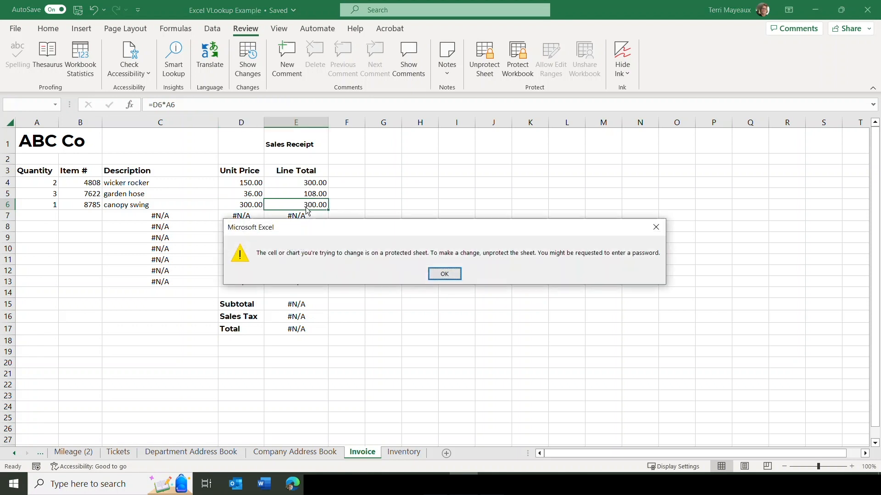
pyautogui.click(460, 274)
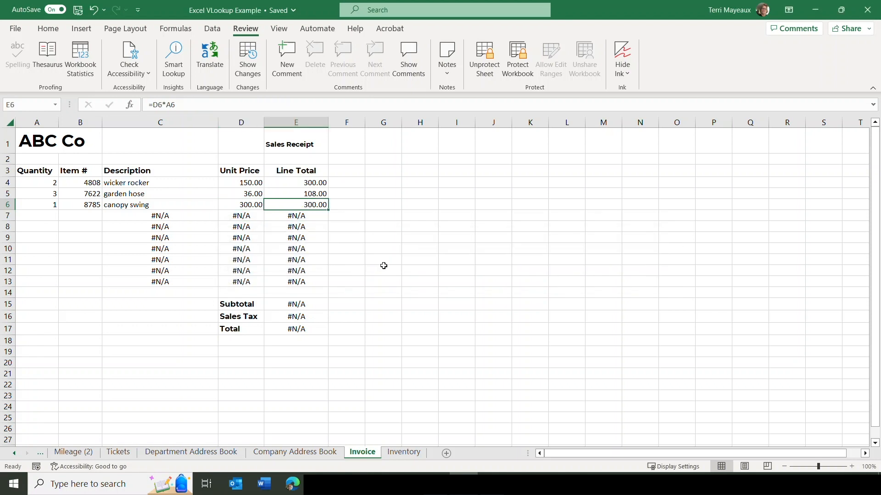
pyautogui.click(313, 304)
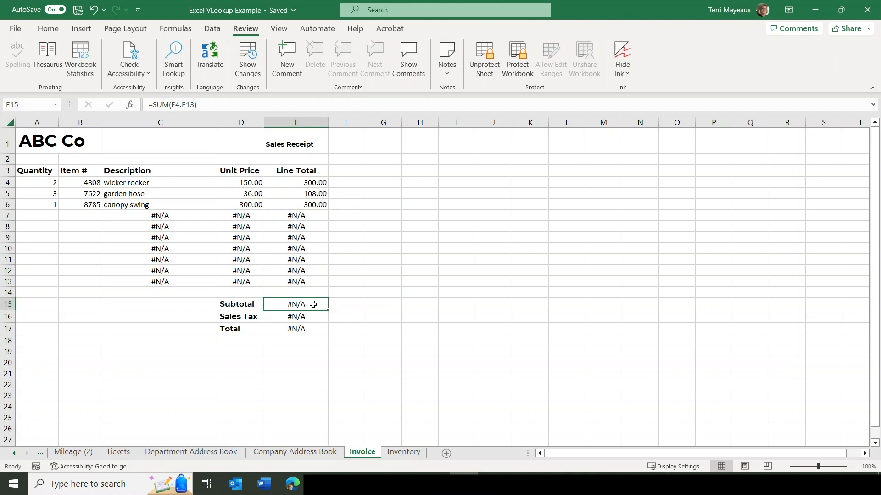
pyautogui.doubleClick(312, 304)
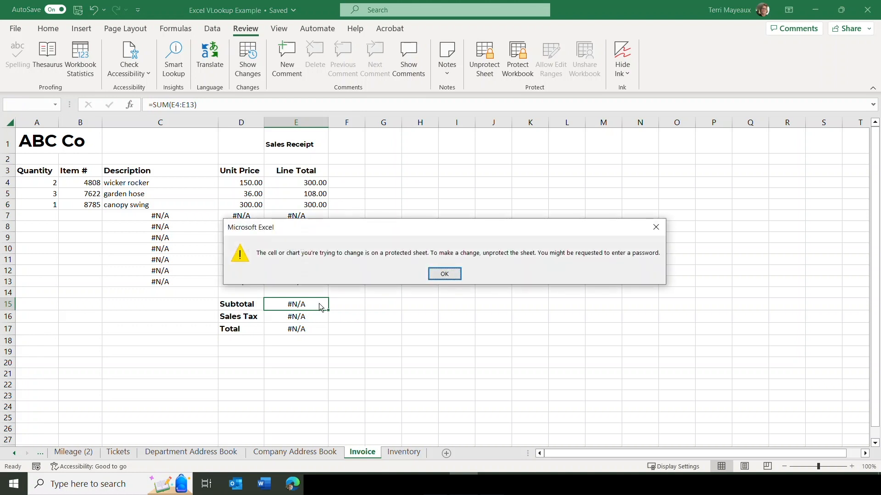
pyautogui.click(429, 278)
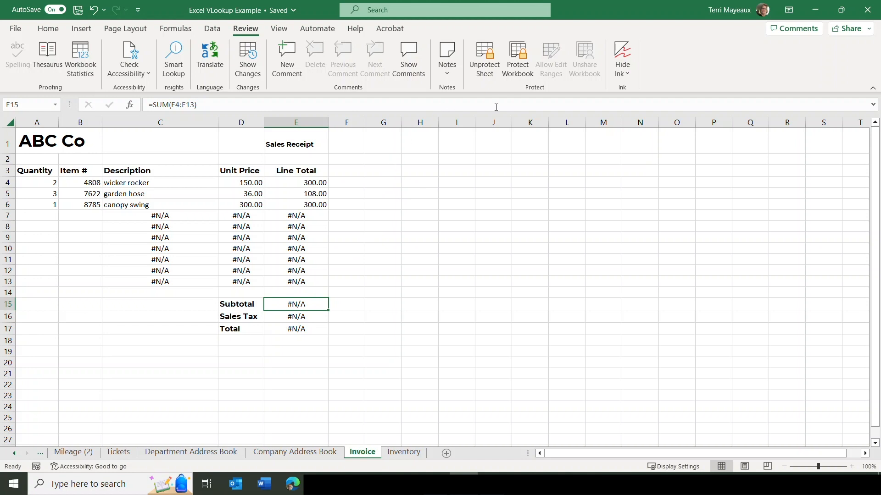
# - Unprotect the Invoice sheet and set the formula area C4:E17 to locked cells
pyautogui.click(484, 61)
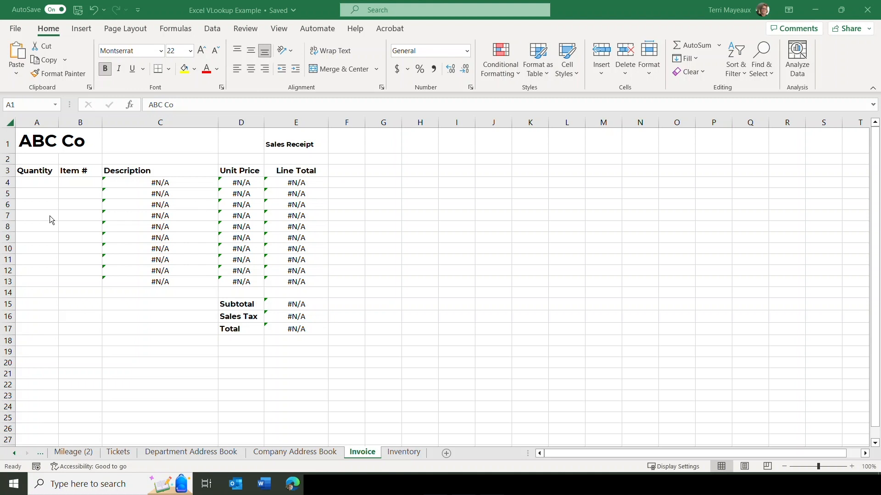
pyautogui.click(153, 183)
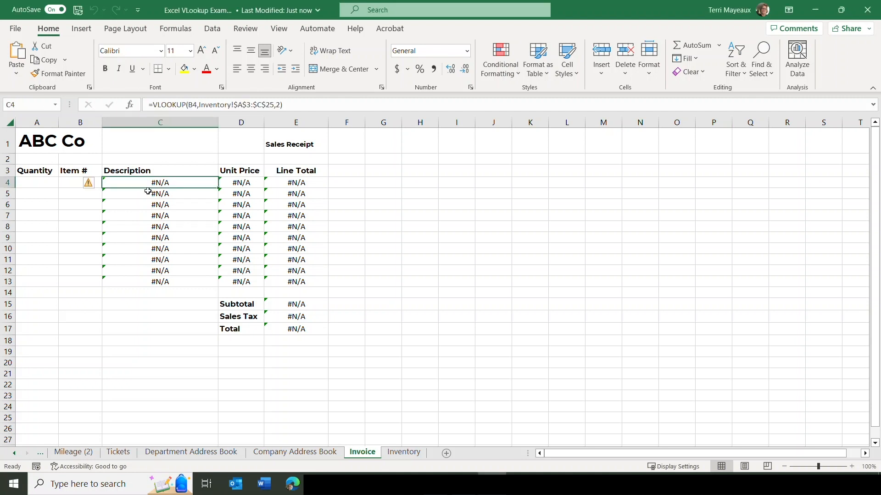
pyautogui.moveTo(138, 182); pyautogui.dragTo(270, 326)
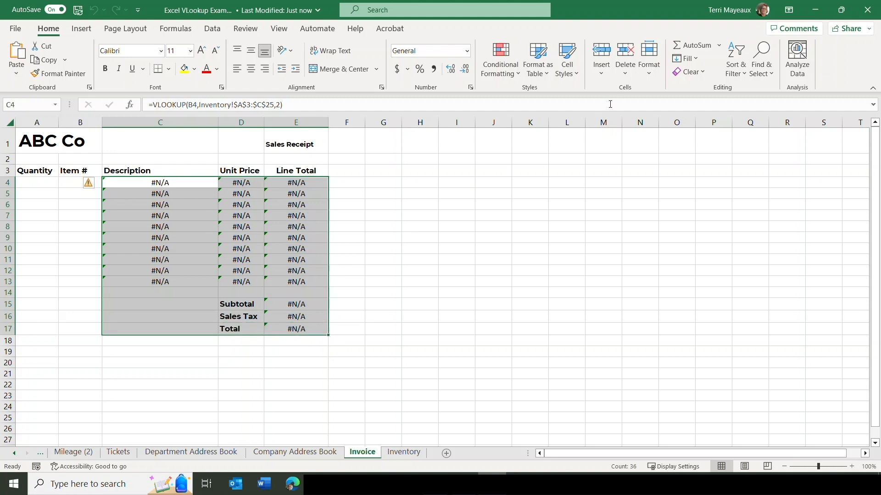
pyautogui.click(650, 76)
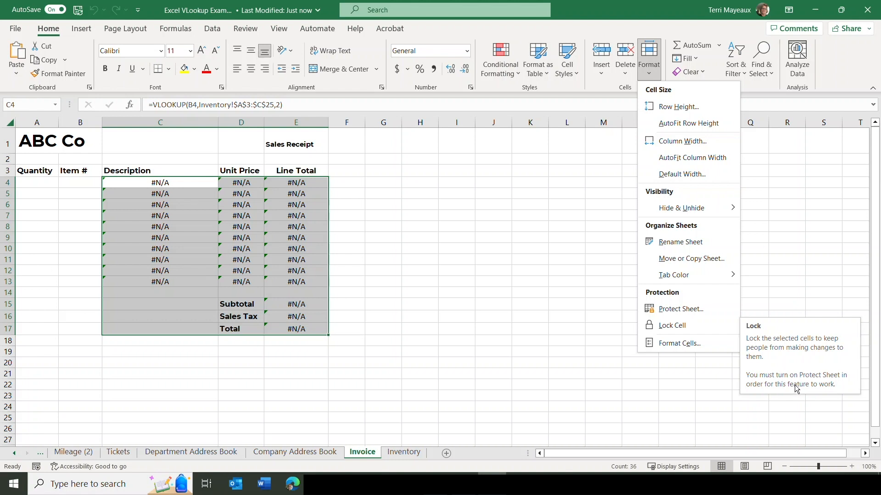
pyautogui.click(676, 326)
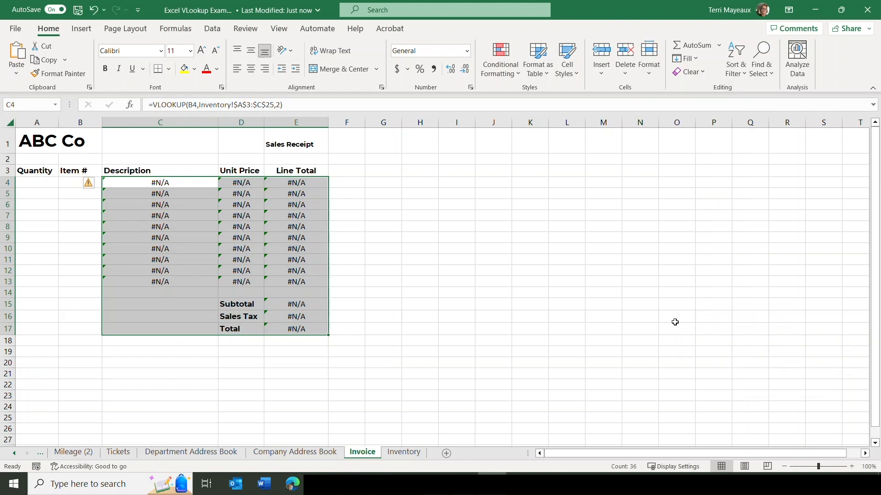
# - Protect the Invoice sheet without a password, keeping only the selection of locked and unlocked cells allowed
pyautogui.click(650, 73)
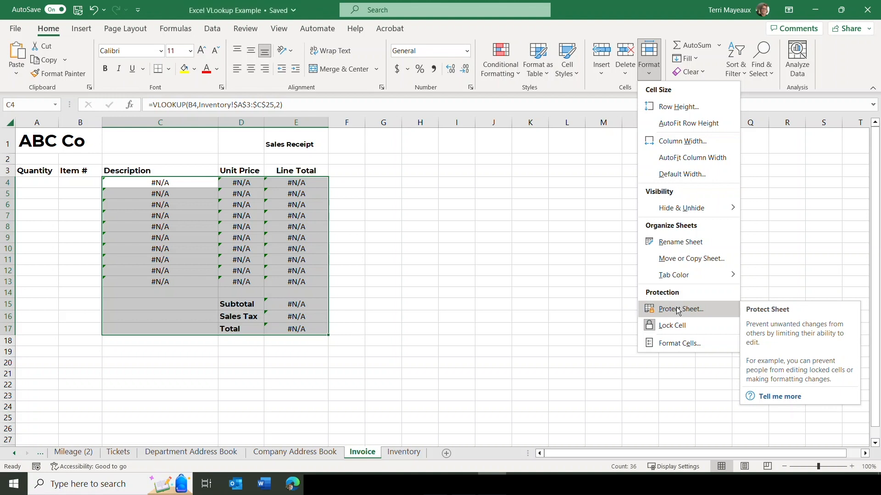
pyautogui.click(678, 309)
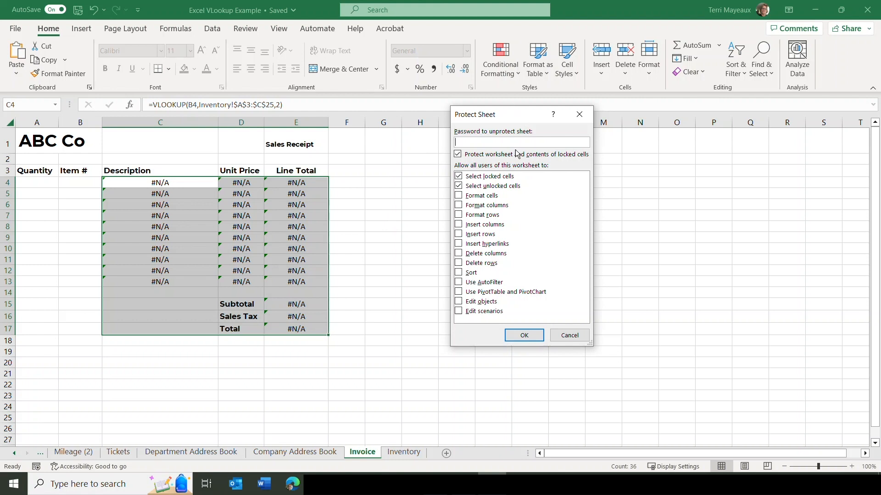
pyautogui.click(524, 336)
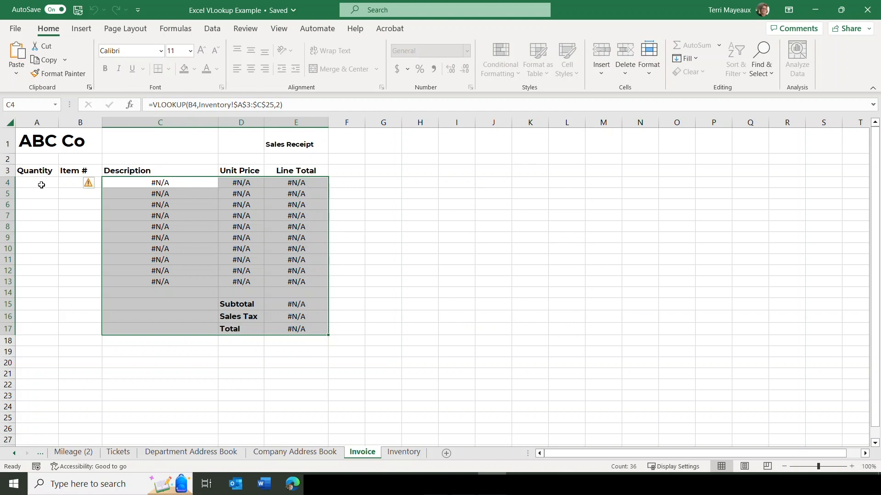
# - Fill the first invoice line with quantity 2 and item number 4808
pyautogui.click(37, 184)
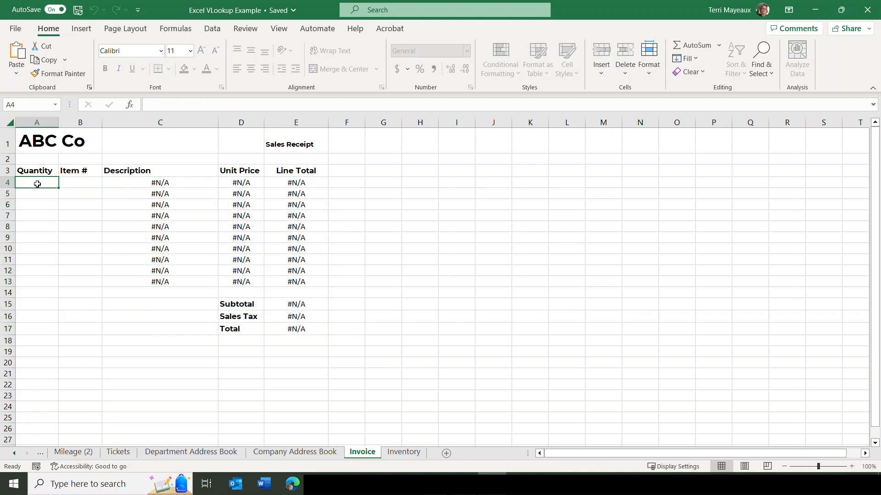
pyautogui.write('2')
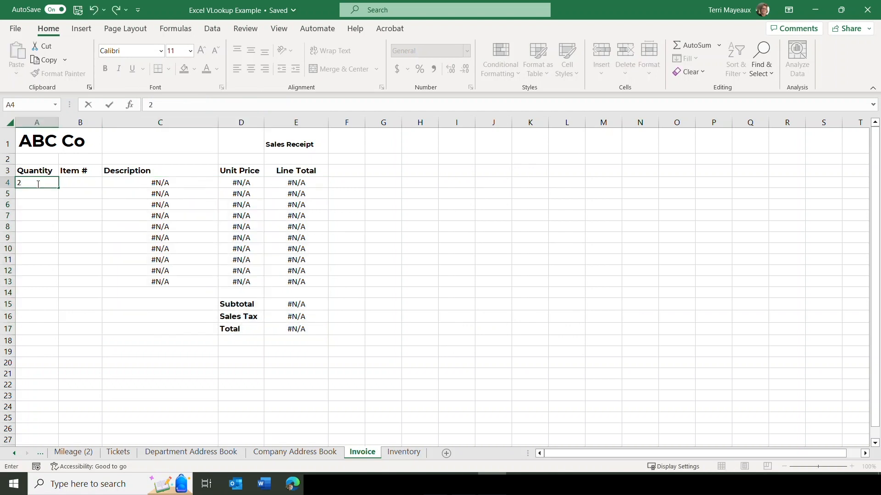
pyautogui.press('Tab')
pyautogui.write('4808')
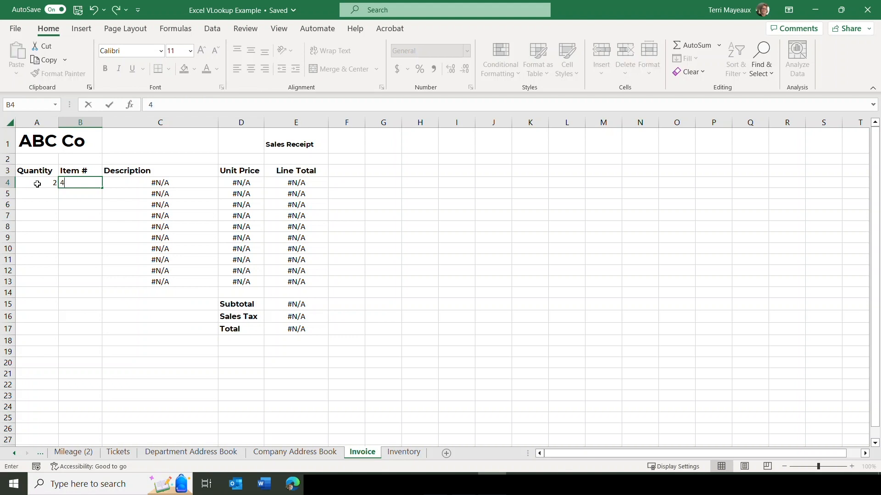
pyautogui.press('Return')
pyautogui.press('Return')
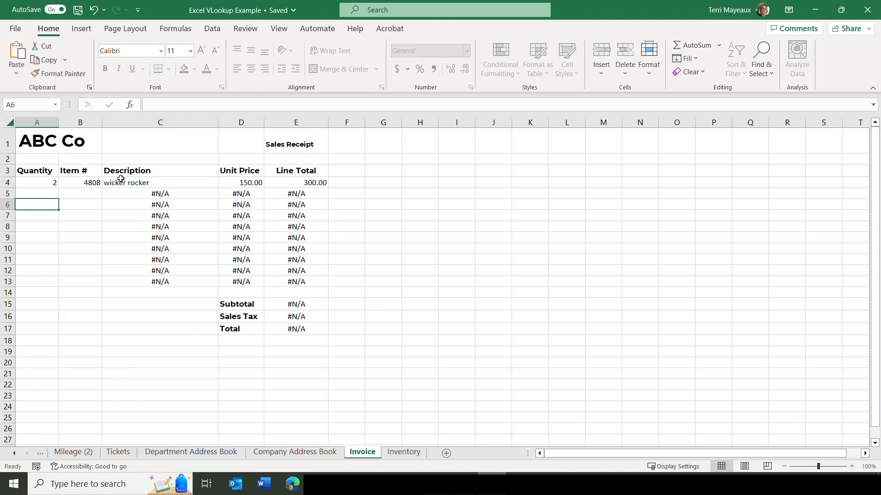
# - Try to edit the locked Description and Unit Price formulas in cells C4 and D4 to test the protection
pyautogui.click(137, 182)
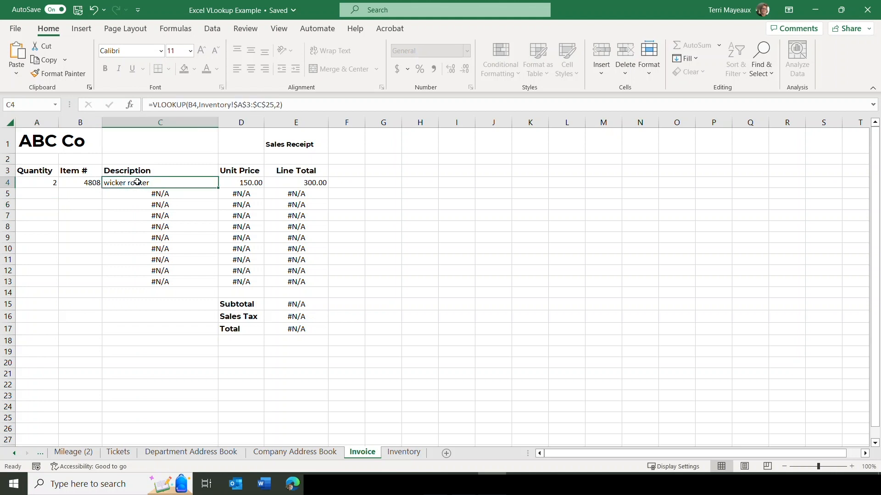
pyautogui.press('Down')
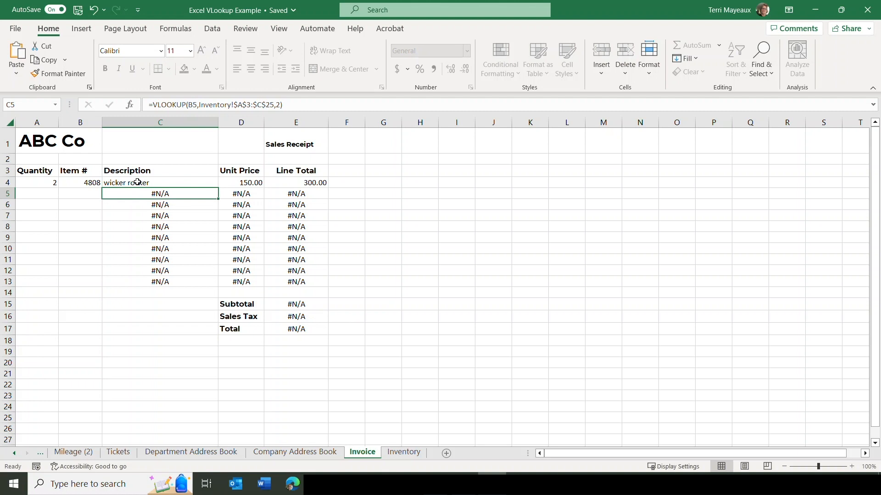
pyautogui.doubleClick(137, 182)
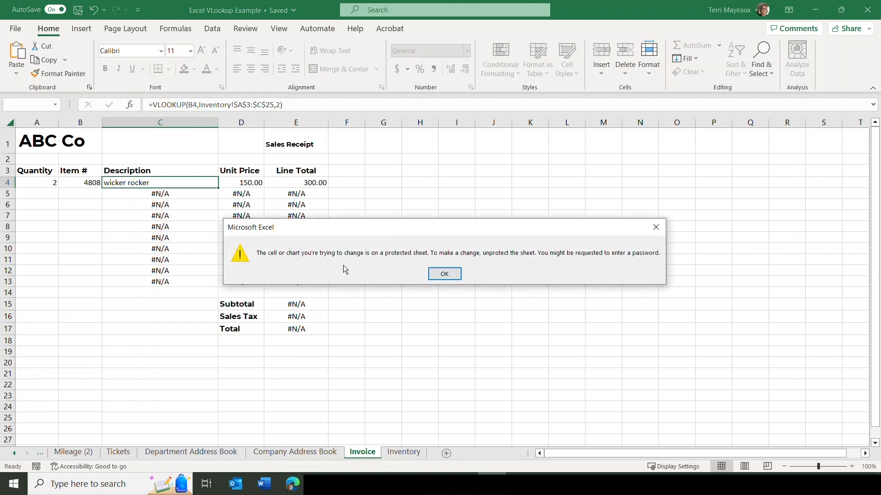
pyautogui.click(443, 274)
pyautogui.click(247, 184)
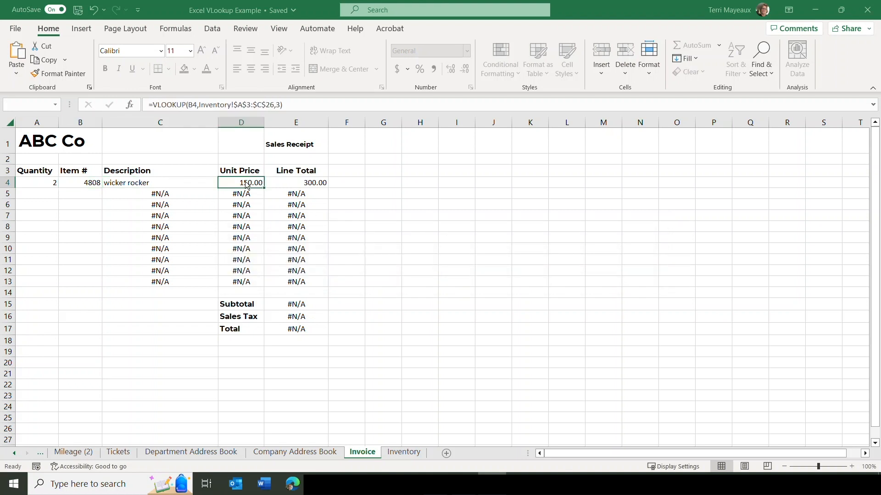
pyautogui.doubleClick(247, 185)
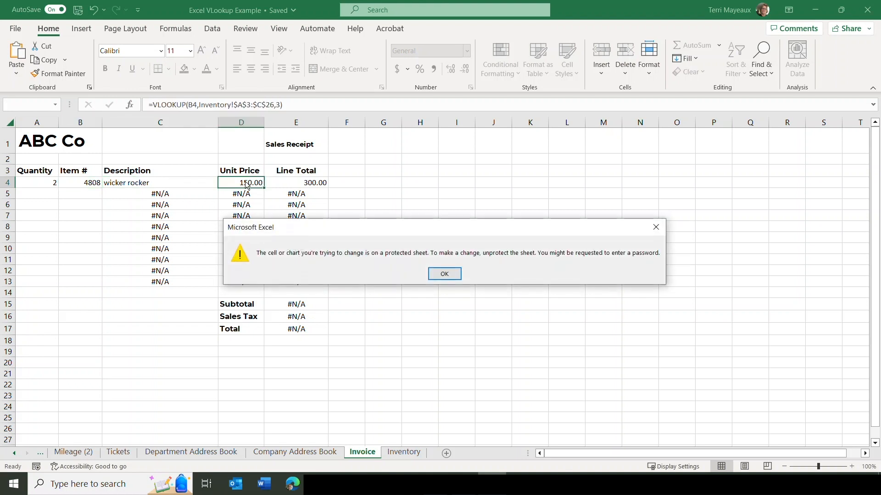
pyautogui.click(438, 274)
# - Try to edit the locked Line Total formula in E4 and the Total formula in E17 to test the protection
pyautogui.click(295, 183)
pyautogui.doubleClick(295, 182)
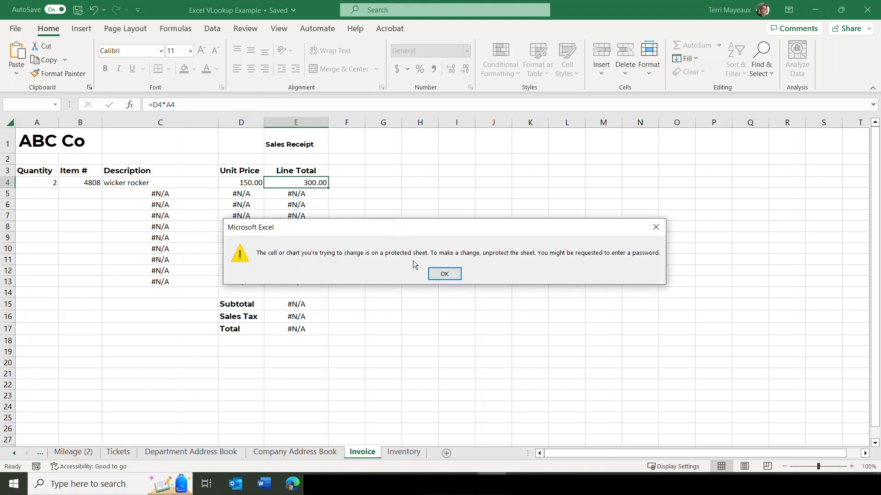
pyautogui.click(444, 274)
pyautogui.click(296, 330)
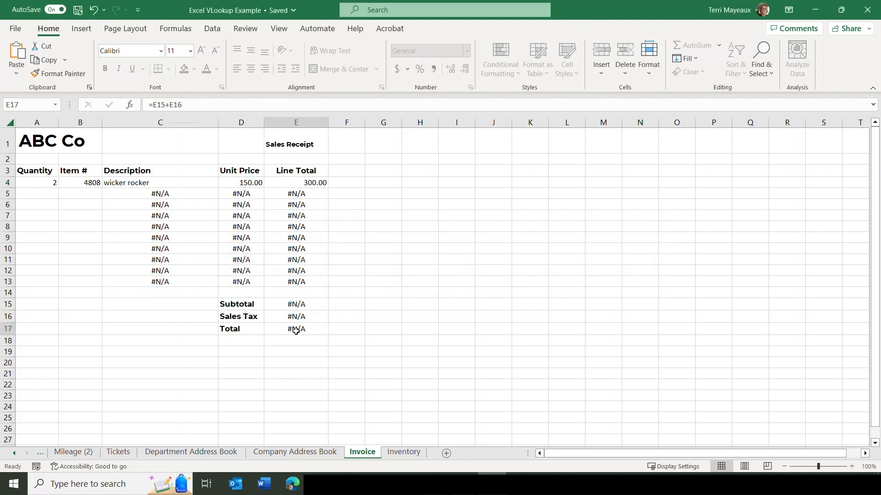
pyautogui.doubleClick(295, 330)
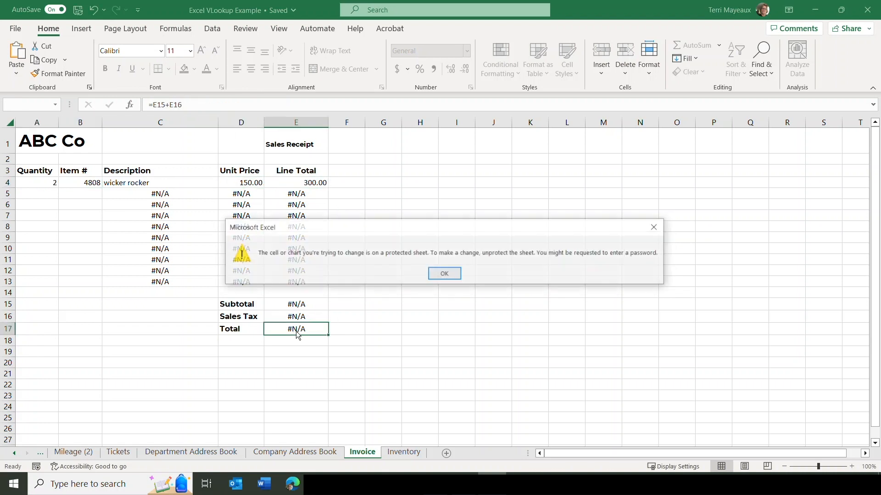
pyautogui.click(443, 274)
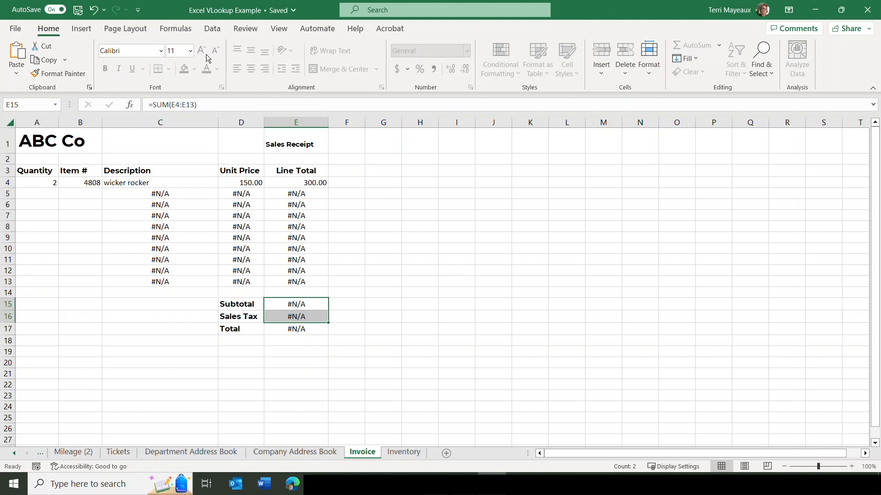
# - Unprotect the Invoice sheet and check what the Protect Workbook command does
pyautogui.click(651, 74)
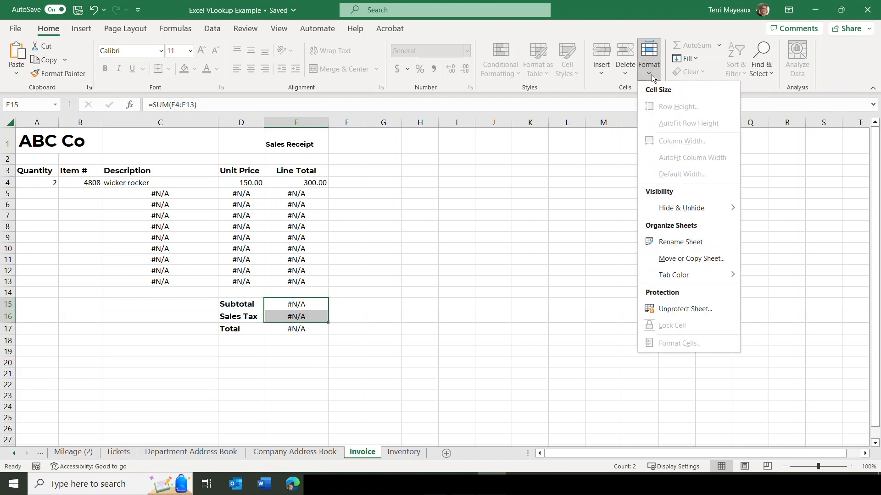
pyautogui.click(691, 310)
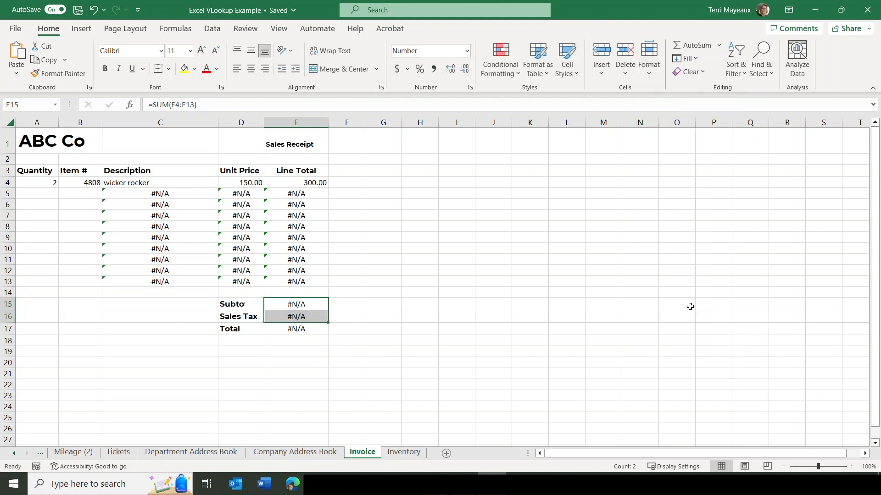
pyautogui.click(29, 146)
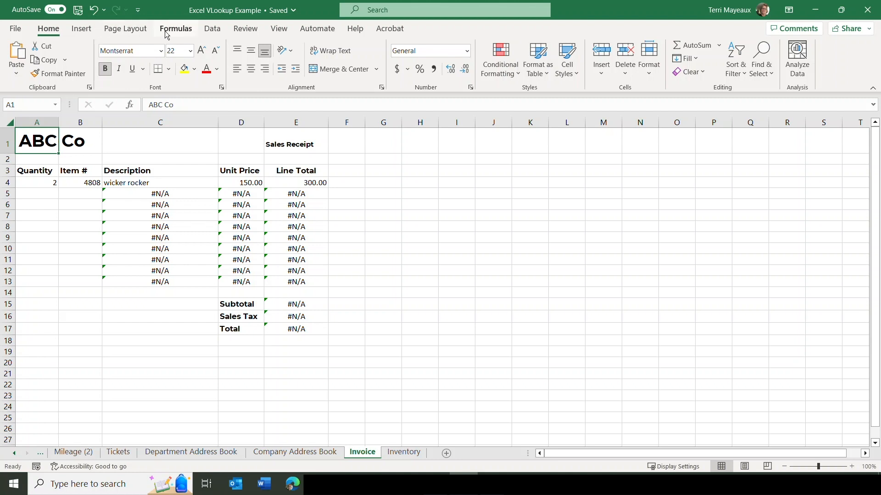
pyautogui.click(250, 33)
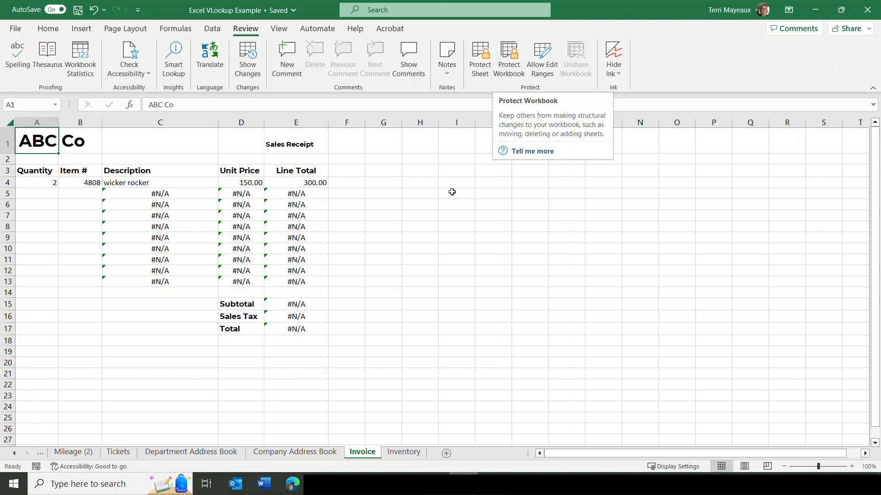
pyautogui.click(48, 28)
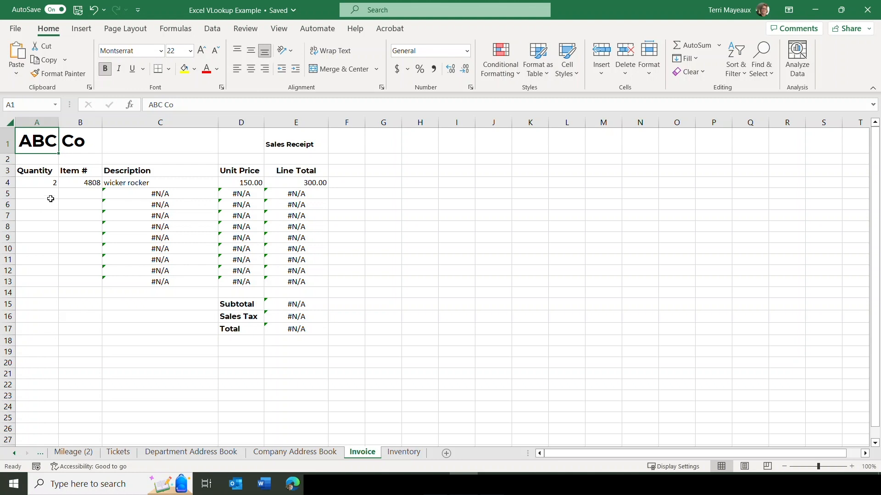
# - Start saving a copy of the workbook with the Desktop as its location
pyautogui.click(16, 29)
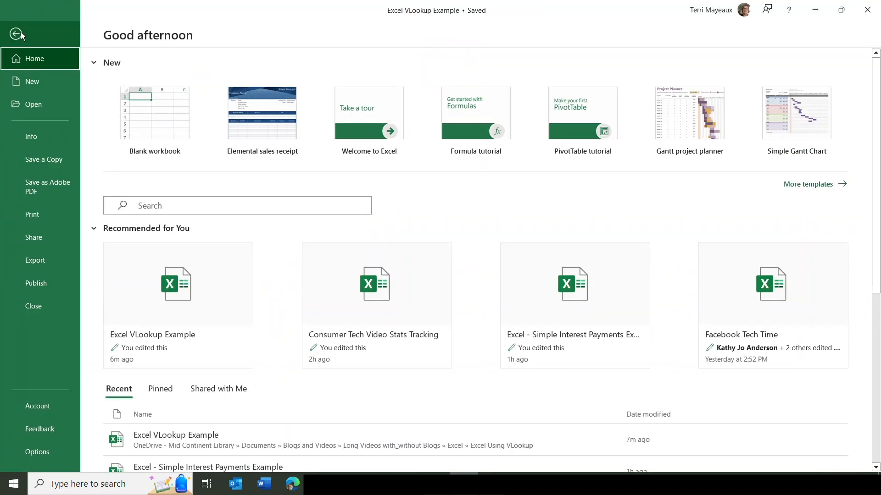
pyautogui.click(49, 160)
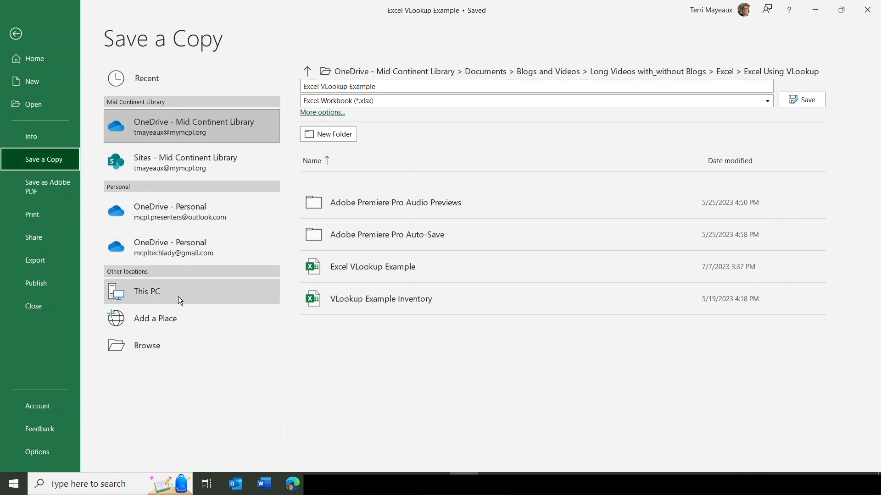
pyautogui.click(153, 343)
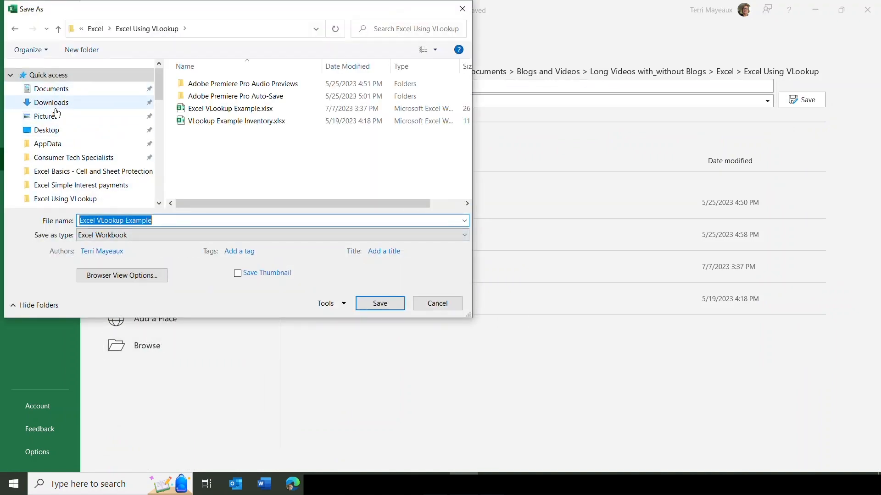
pyautogui.click(54, 131)
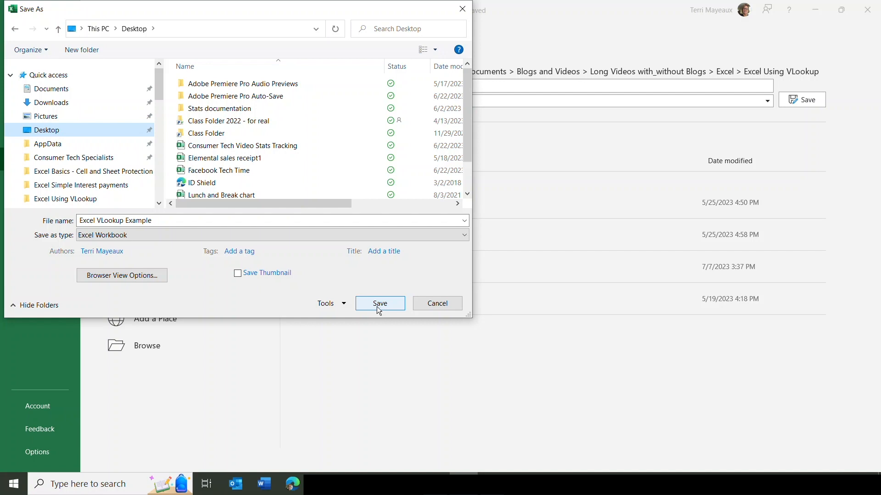
# - Set the copy to Read-only recommended without any passwords and save it as Excel VLookup Example
pyautogui.click(345, 307)
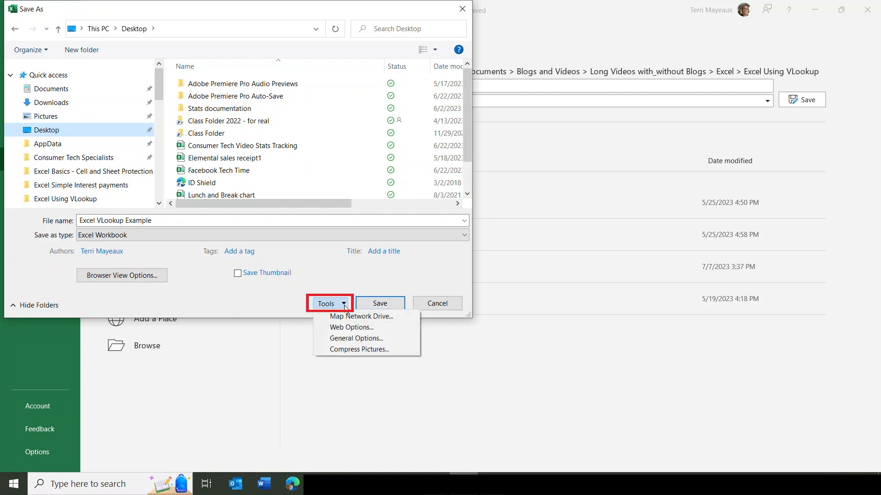
pyautogui.click(353, 339)
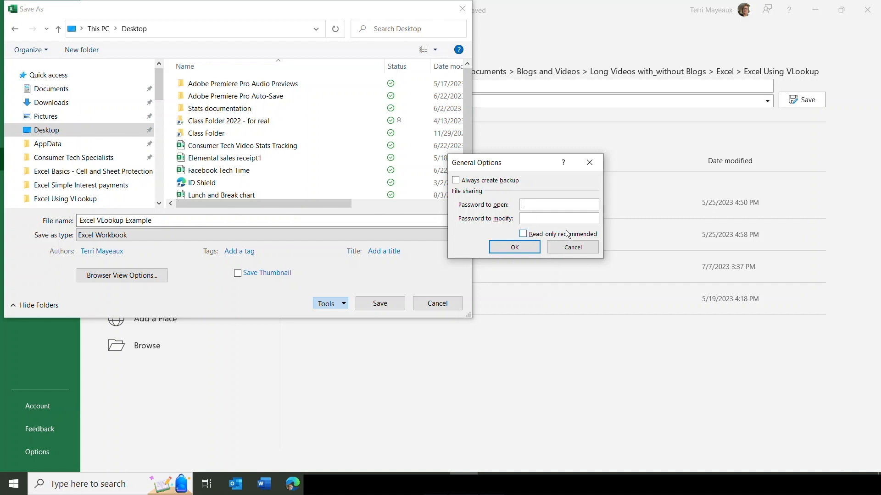
pyautogui.click(524, 235)
pyautogui.click(522, 247)
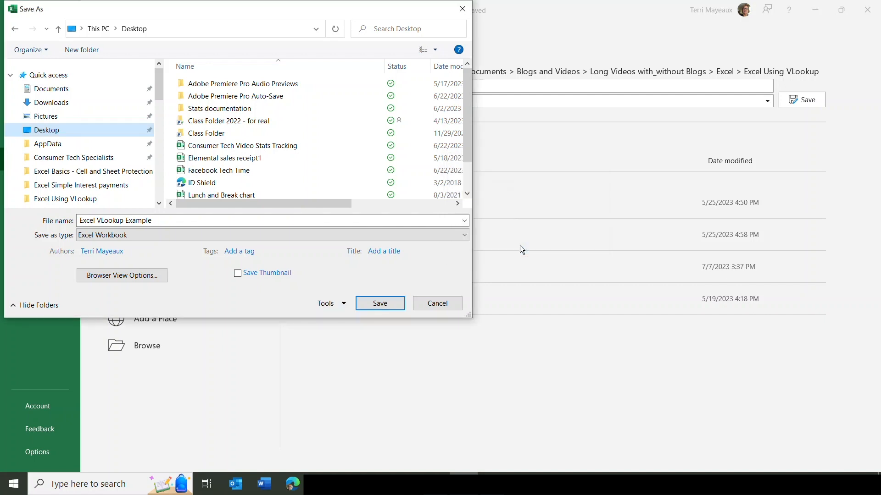
pyautogui.click(394, 306)
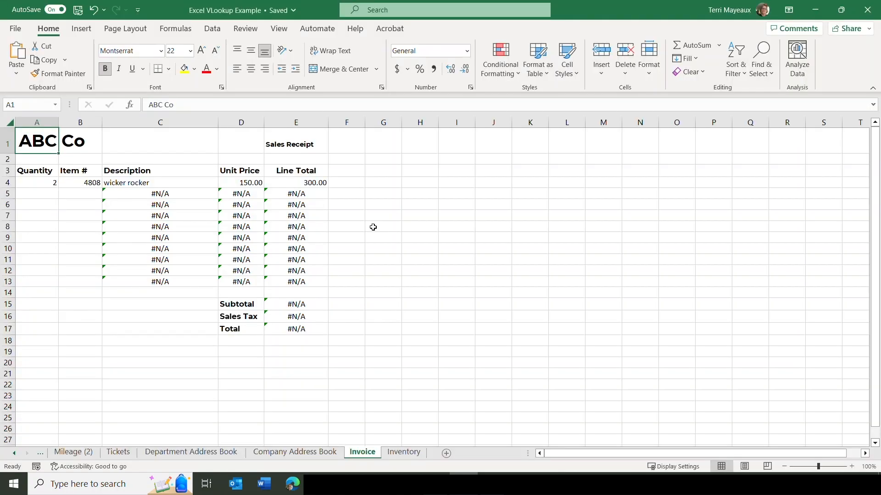
# - Close the workbook, open the Excel VLookup Example copy from the desktop and allow editing despite its read-only recommendation
pyautogui.click(868, 11)
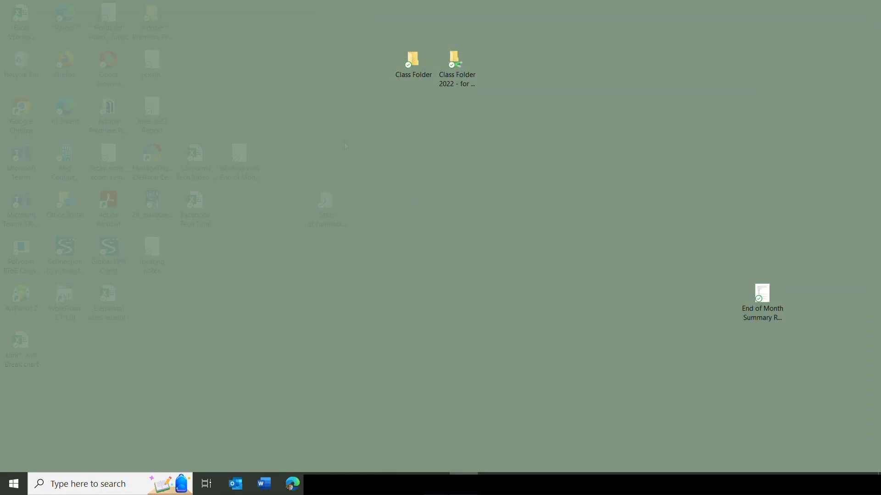
pyautogui.doubleClick(460, 298)
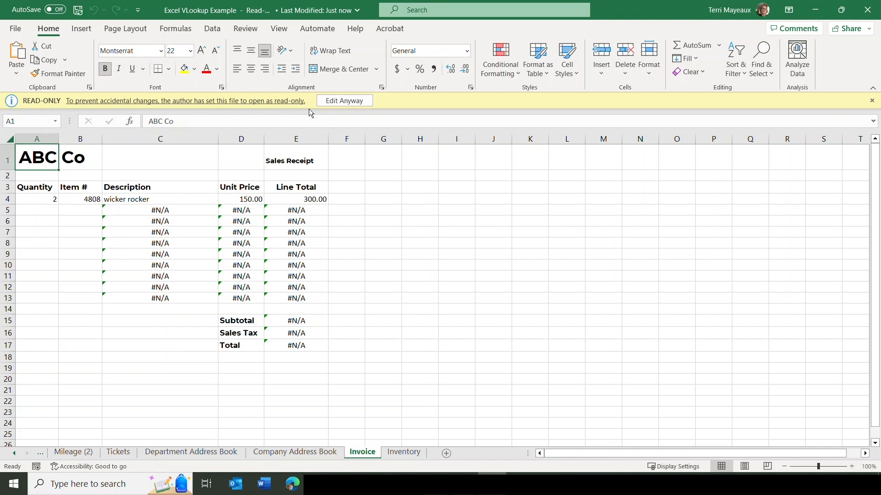
pyautogui.click(353, 100)
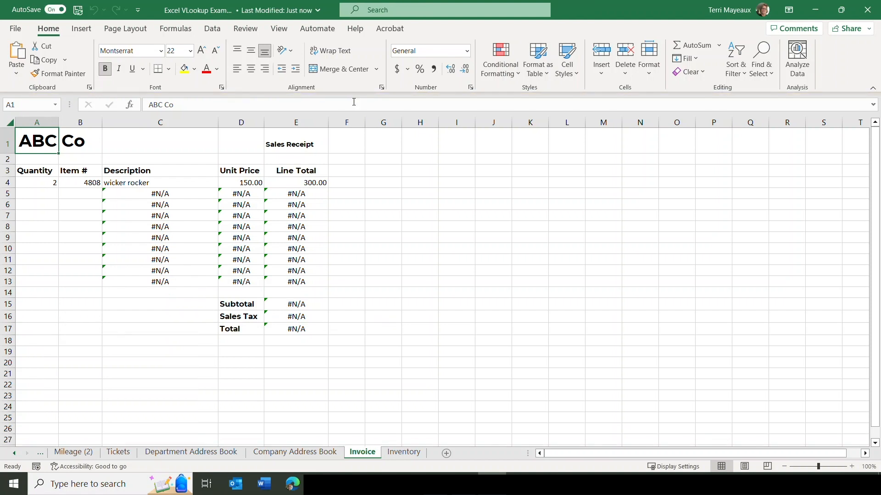